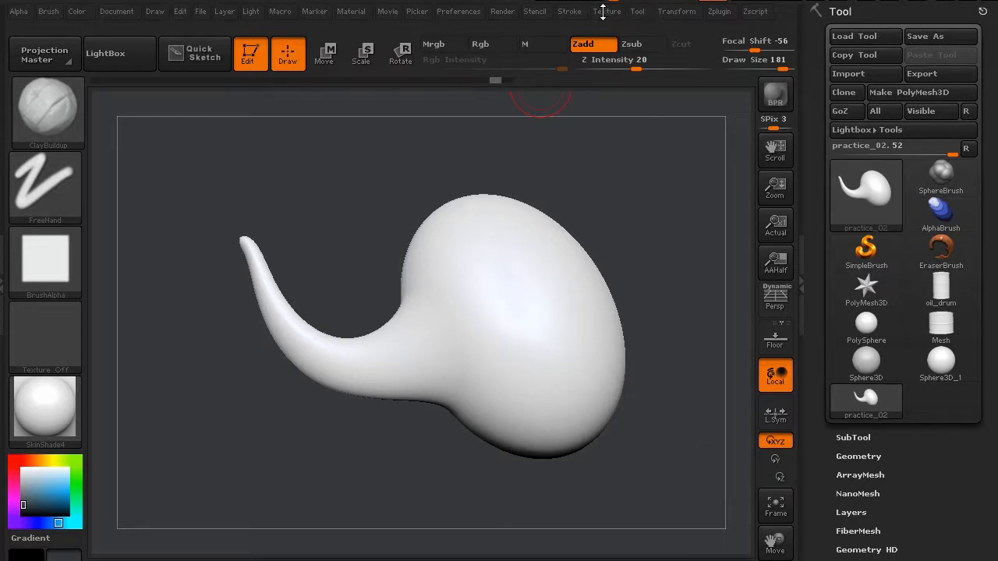
Load the gallery interior image Texture 01 into Spotlight
click(604, 12)
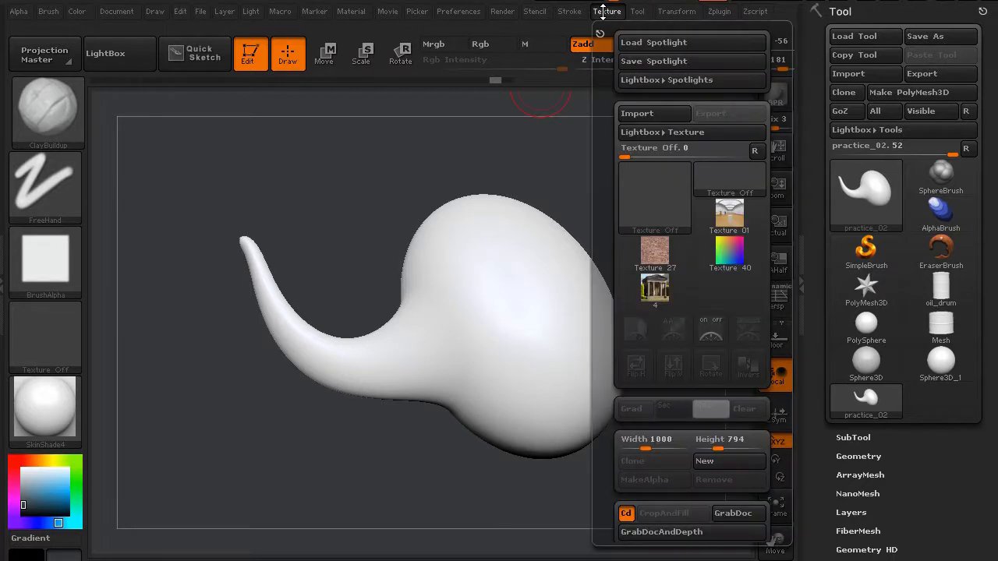
click(734, 221)
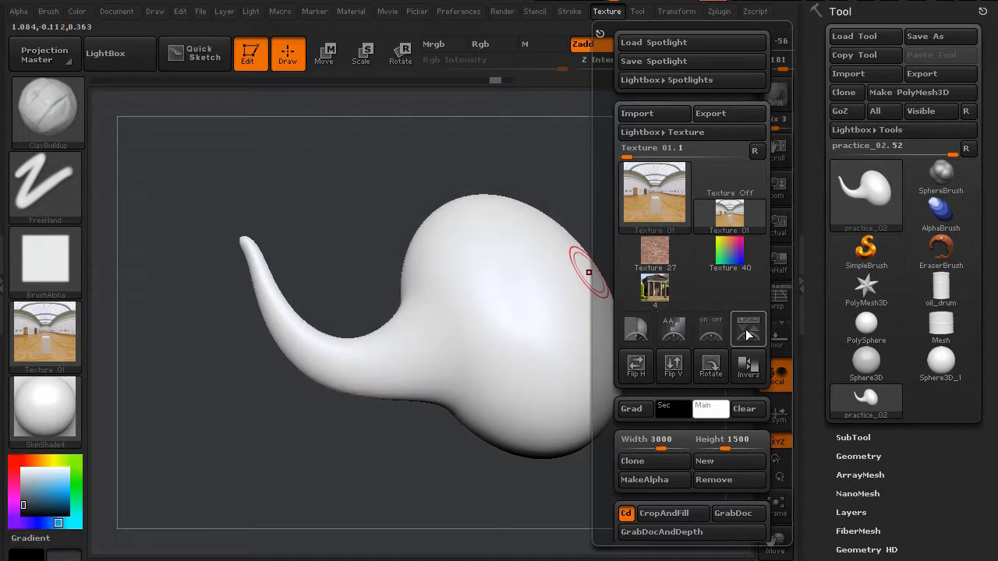
click(748, 329)
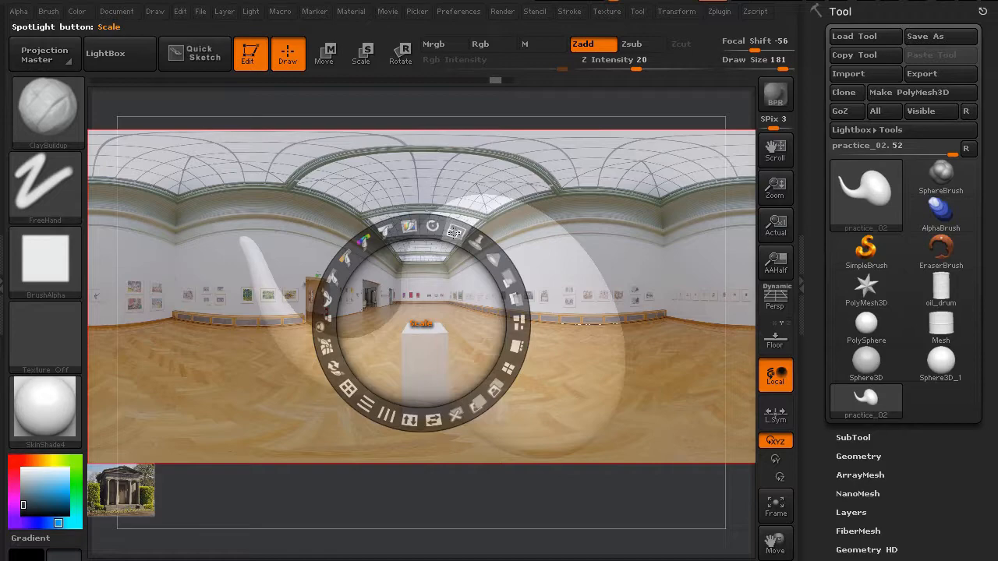
Scale the gallery image up in Spotlight until it fills the whole canvas behind and over the model
click(454, 232)
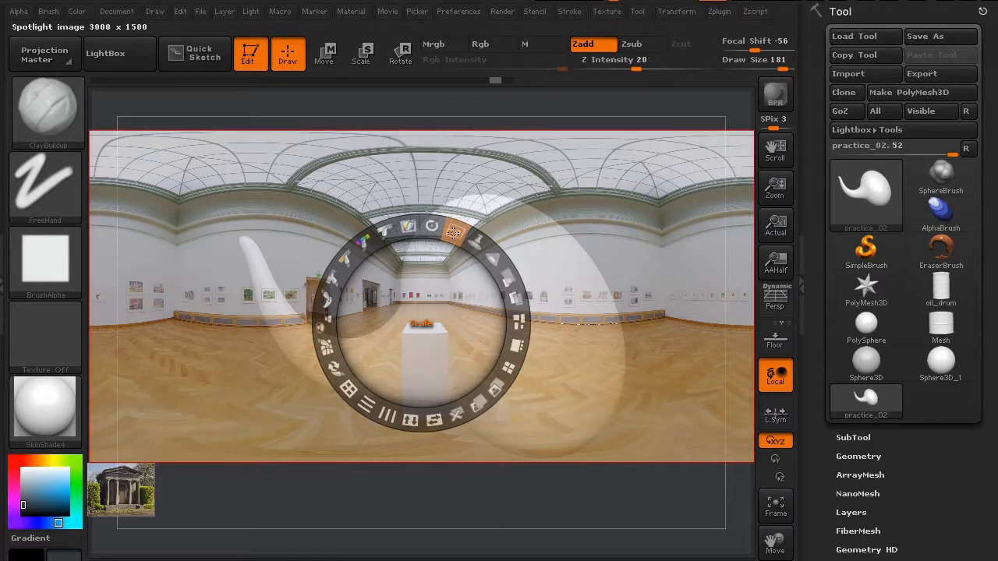
drag(455, 232, 445, 281)
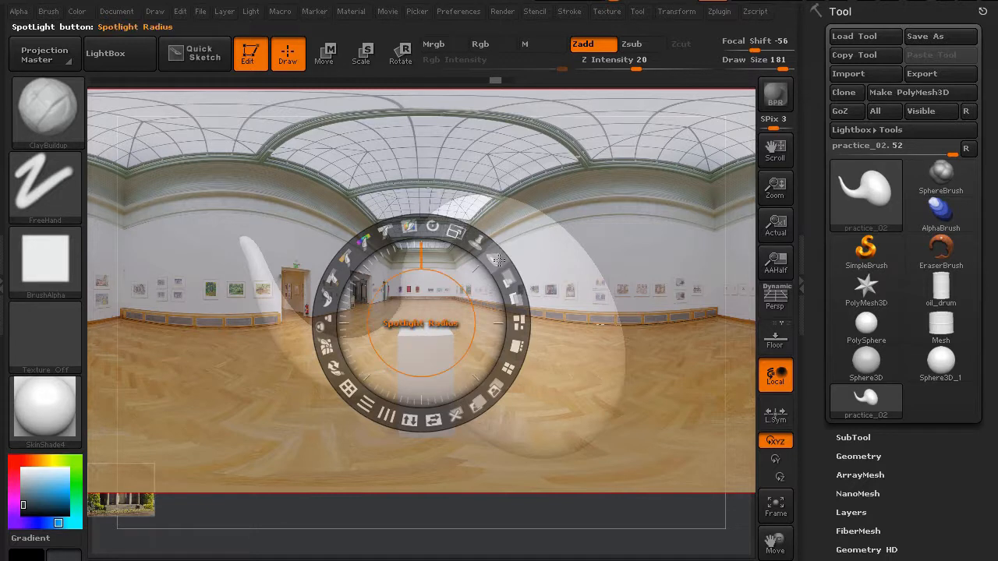
drag(513, 300, 515, 313)
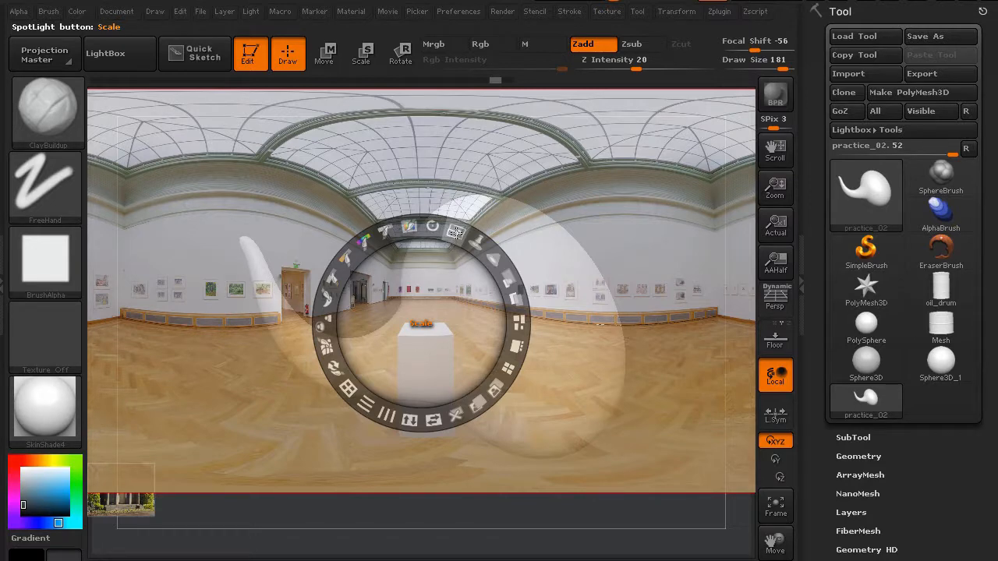
drag(456, 232, 415, 353)
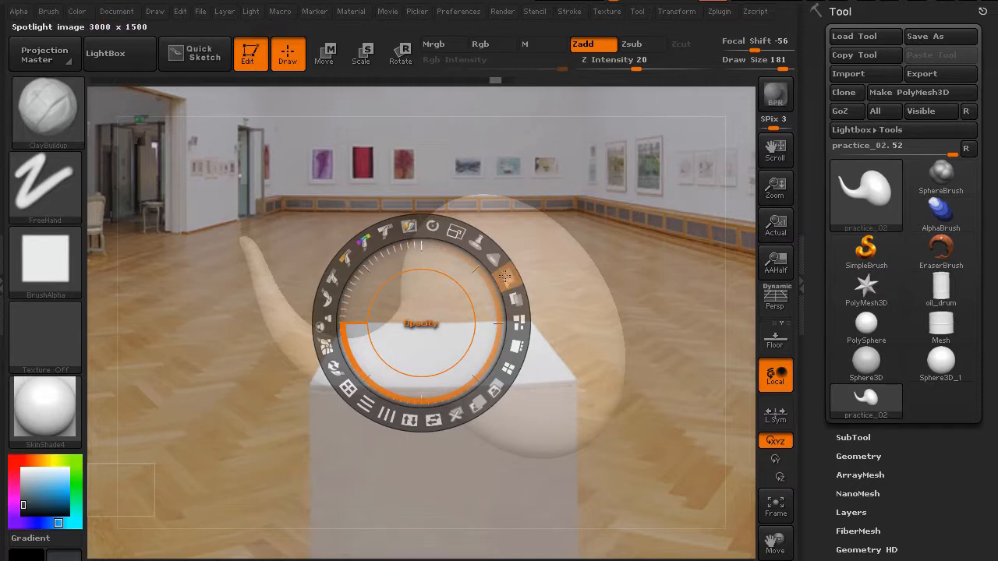
Lower the gallery image's opacity and shift it so the wall, orange paneling and floor cross the model's rounded body
drag(505, 276, 598, 205)
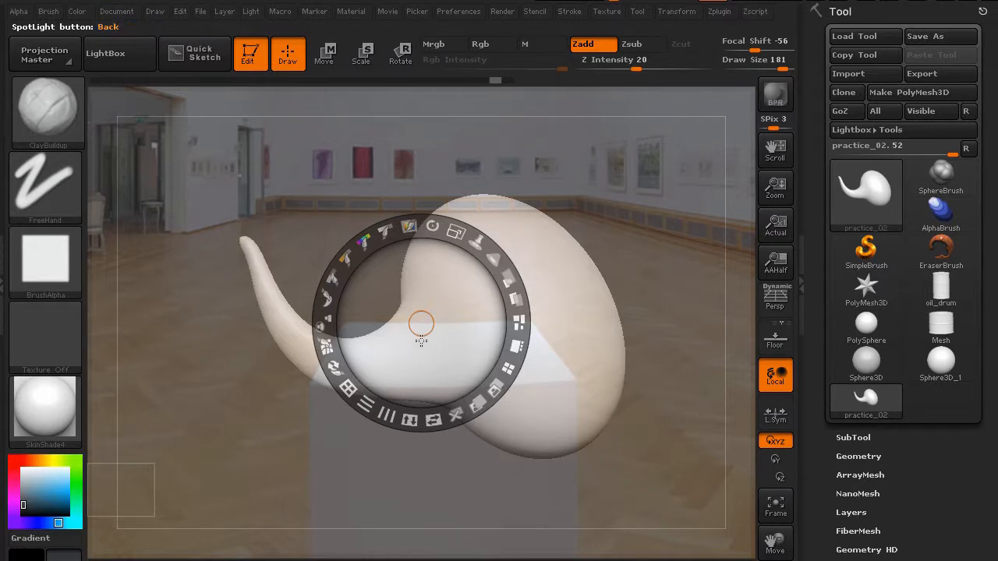
drag(495, 291, 512, 287)
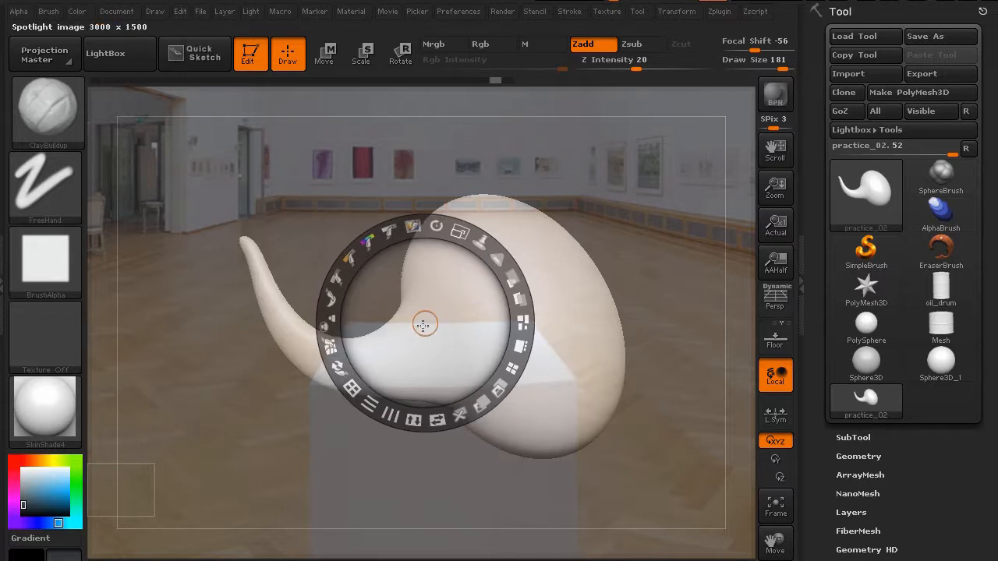
drag(417, 325, 398, 322)
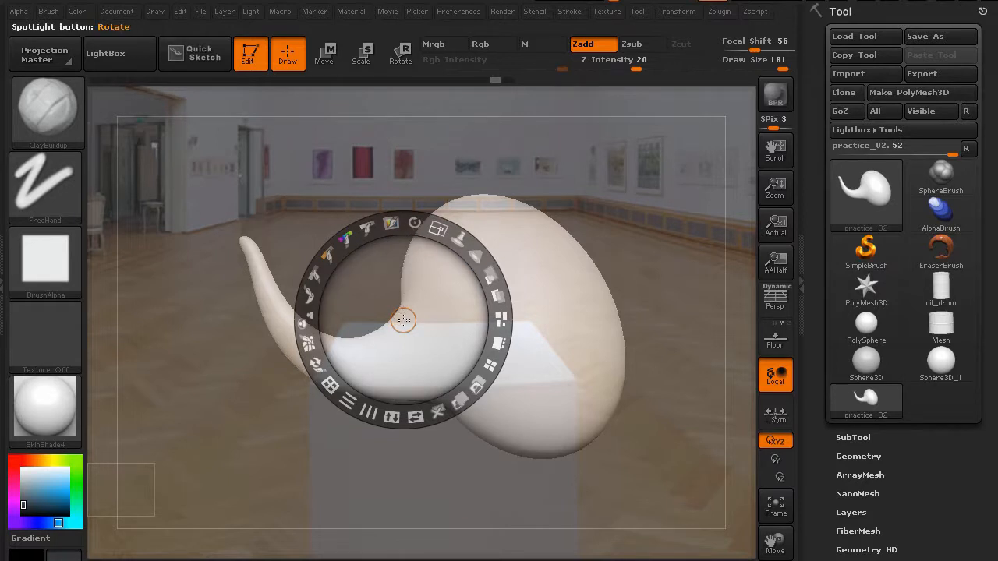
drag(403, 320, 462, 348)
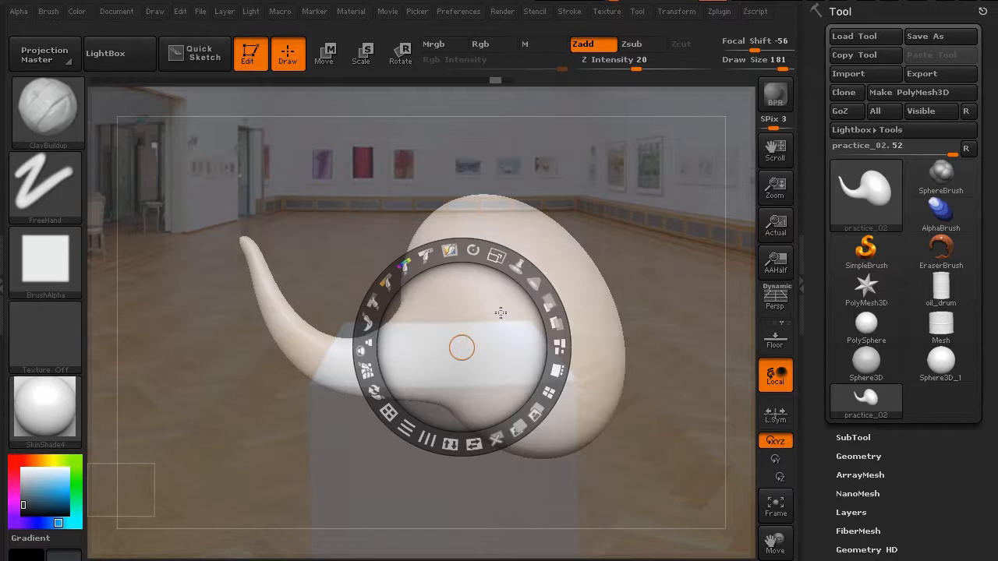
drag(501, 312, 217, 372)
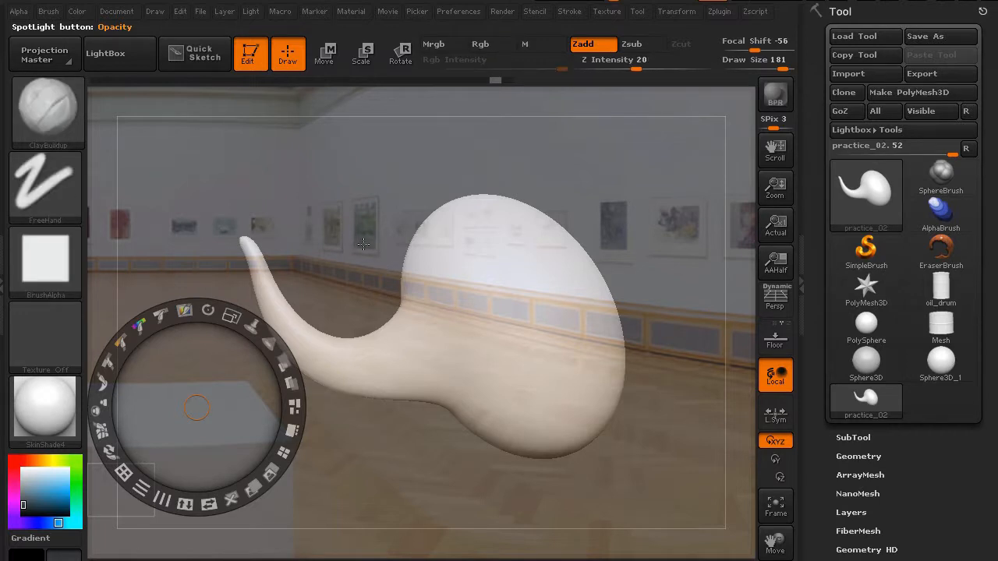
Leave Spotlight editing for projection painting and set up the Standard brush with Rgb on and Zadd off
key(shift+z)
key(shift+z)
key(z)
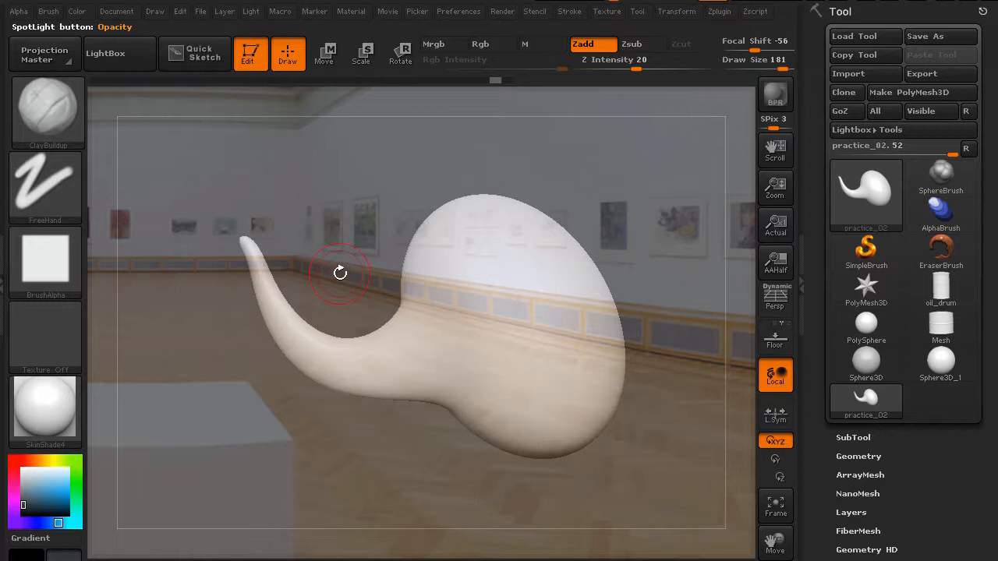
click(481, 45)
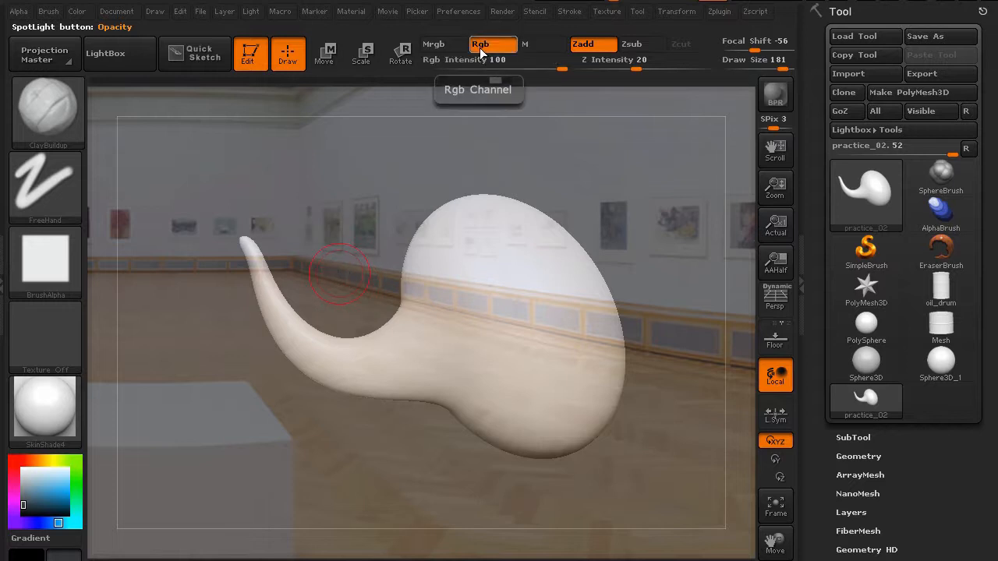
click(586, 46)
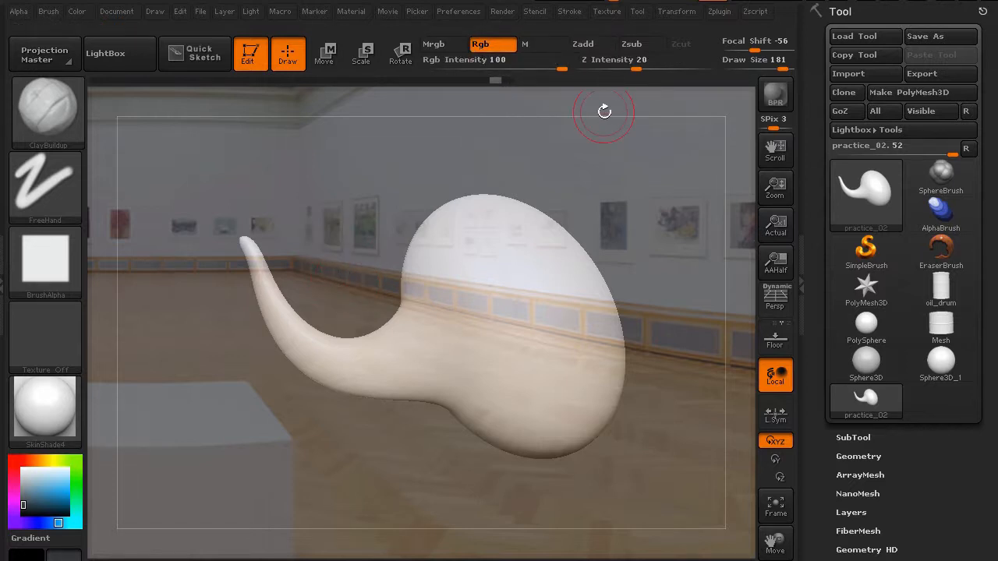
click(36, 106)
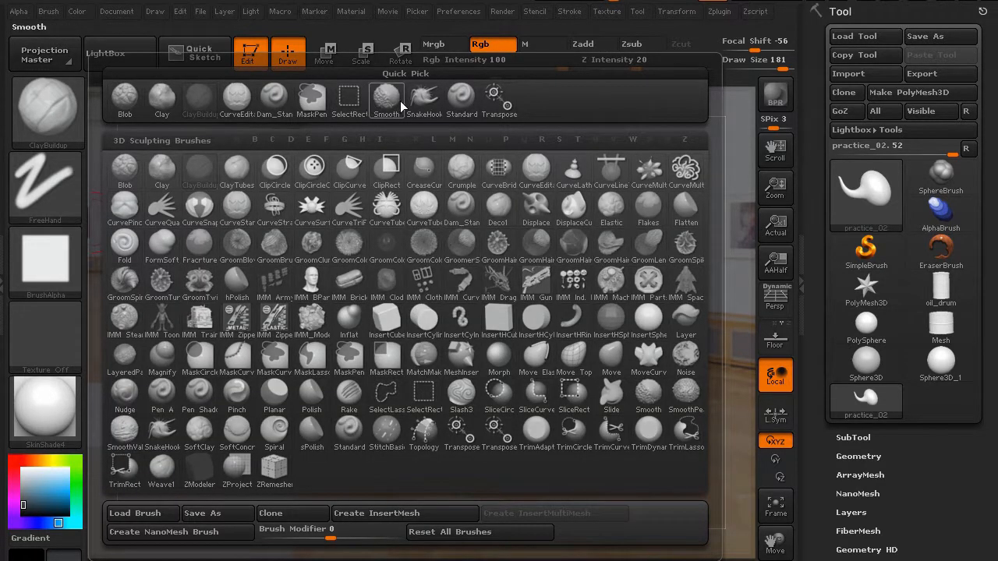
click(458, 100)
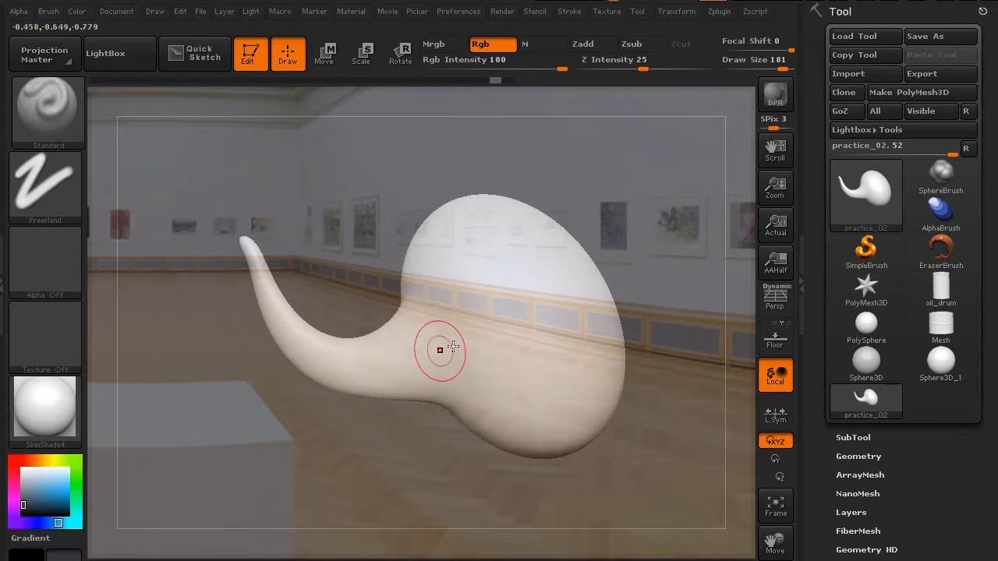
Paint the projected gallery image across the model's rounded body, and hide the Spotlight image
mouse_move(492, 337)
mouse_down()
mouse_move(490, 284)
mouse_move(528, 352)
mouse_move(503, 285)
mouse_move(524, 282)
mouse_move(573, 365)
mouse_move(588, 340)
mouse_move(566, 278)
mouse_move(606, 318)
mouse_move(600, 279)
mouse_move(618, 341)
mouse_move(514, 280)
mouse_move(477, 281)
mouse_move(460, 325)
mouse_move(439, 263)
mouse_move(425, 336)
mouse_move(409, 312)
mouse_move(410, 253)
mouse_move(587, 264)
mouse_move(426, 245)
mouse_move(402, 335)
mouse_move(566, 376)
mouse_move(566, 319)
mouse_up()
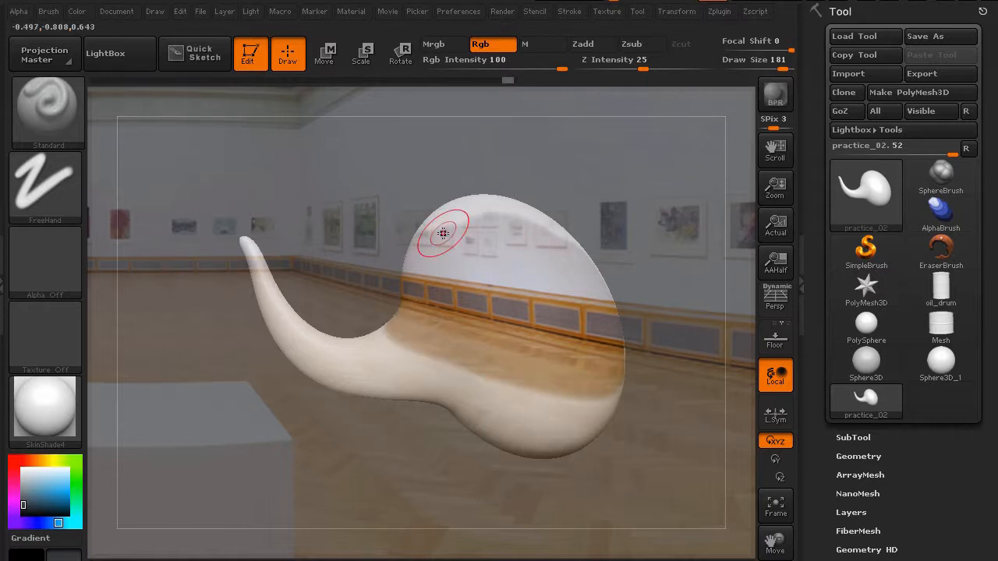
key(g)
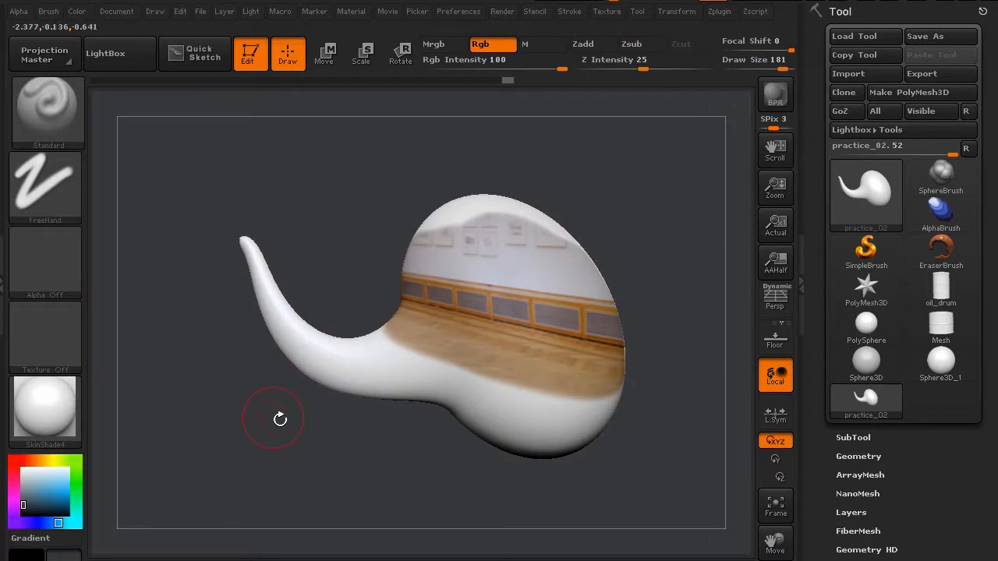
drag(279, 415, 290, 453)
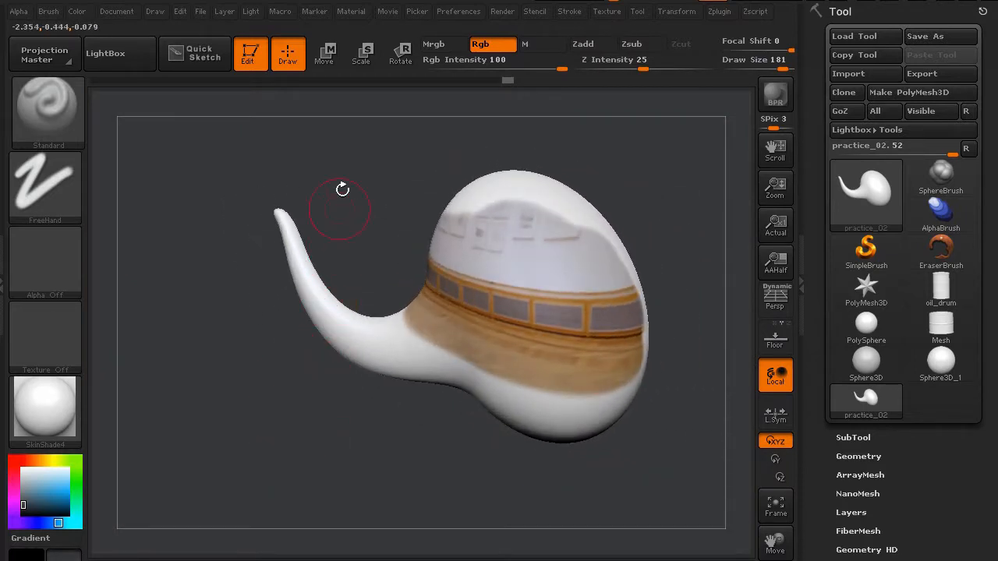
Sample orange, grey, beige and tan from the painted paneling and floor, dabbing each in overlapping spots on the white wall area
mouse_move(342, 202)
alt+mouse_down()
mouse_move(346, 247)
mouse_move(290, 188)
mouse_move(229, 223)
mouse_move(246, 234)
alt+mouse_up()
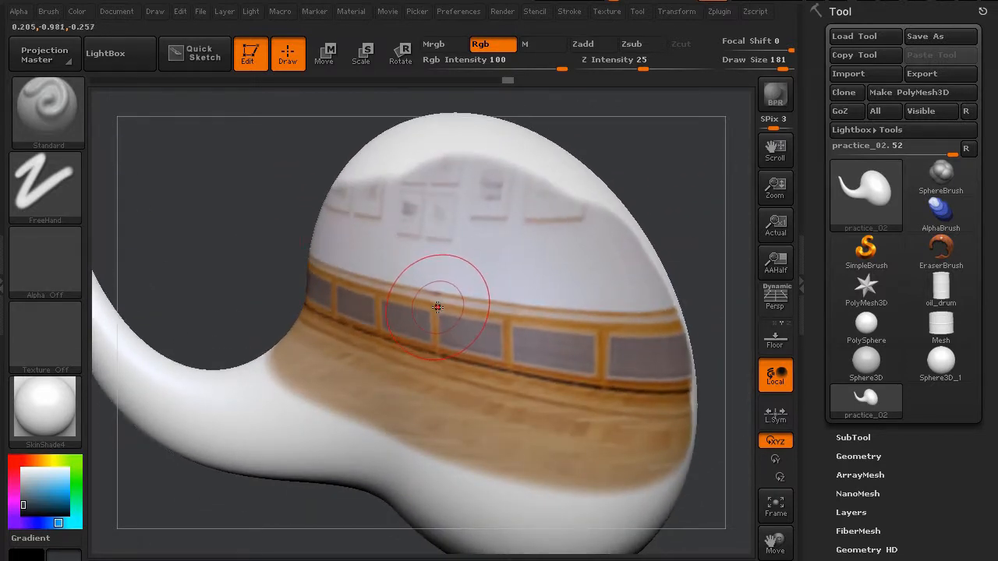
key(c)
mouse_move(423, 256)
mouse_down()
mouse_move(437, 204)
mouse_move(465, 211)
mouse_up()
key(c)
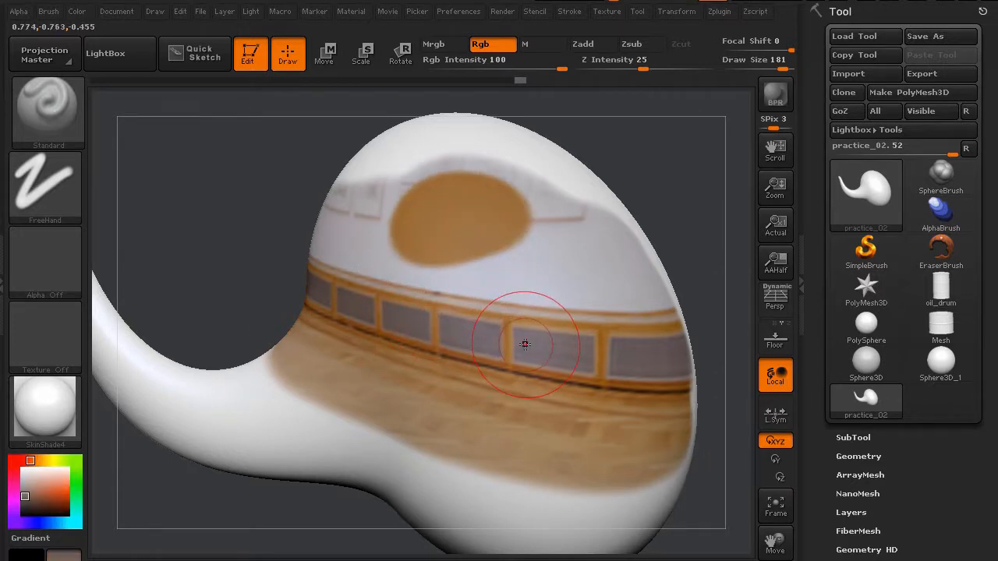
drag(528, 228, 529, 219)
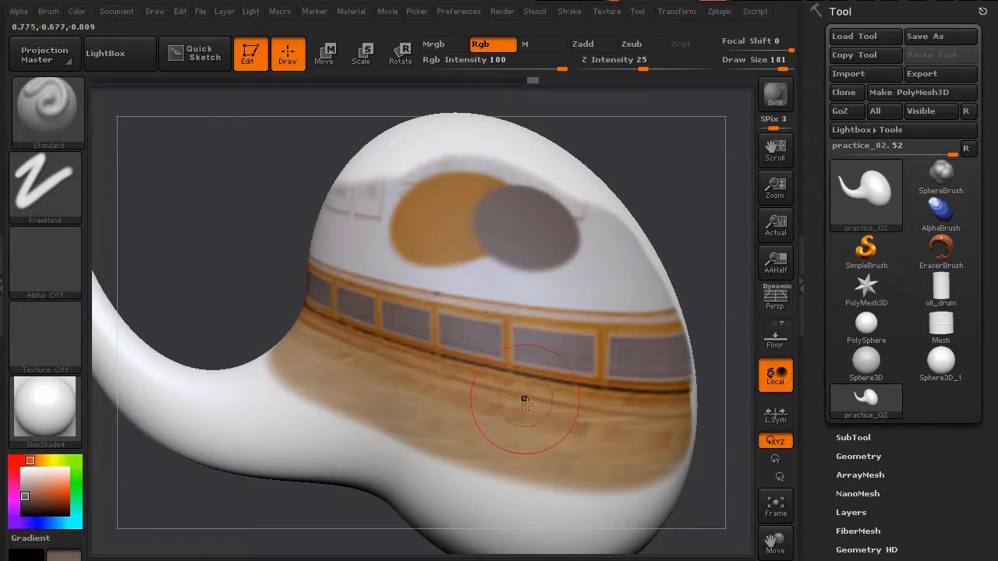
key(c)
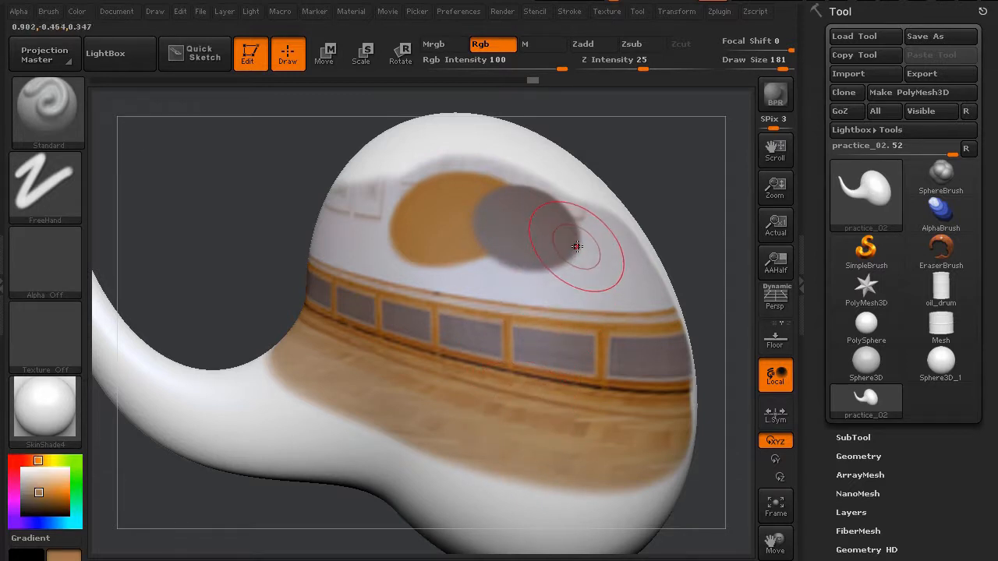
drag(550, 233, 565, 238)
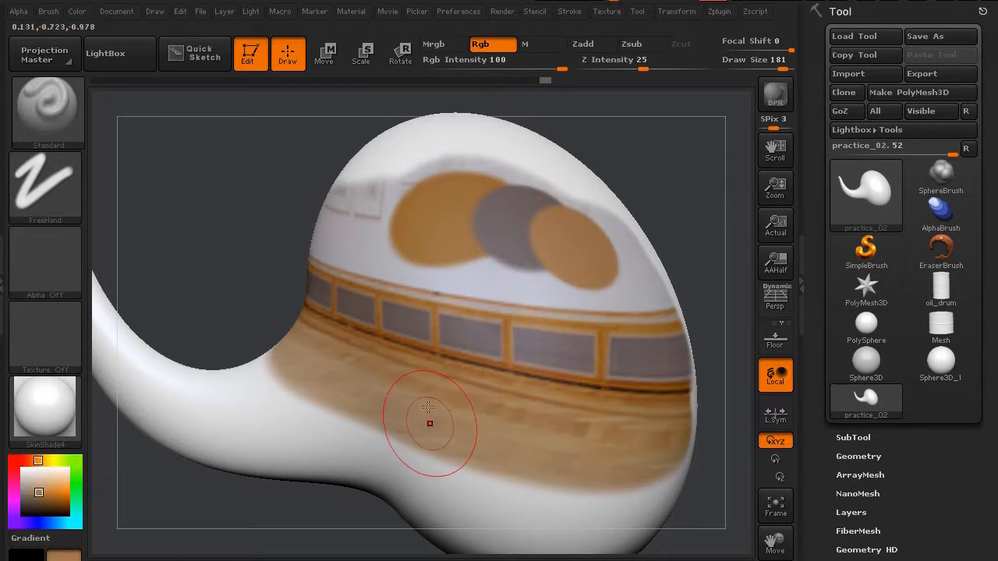
key(c)
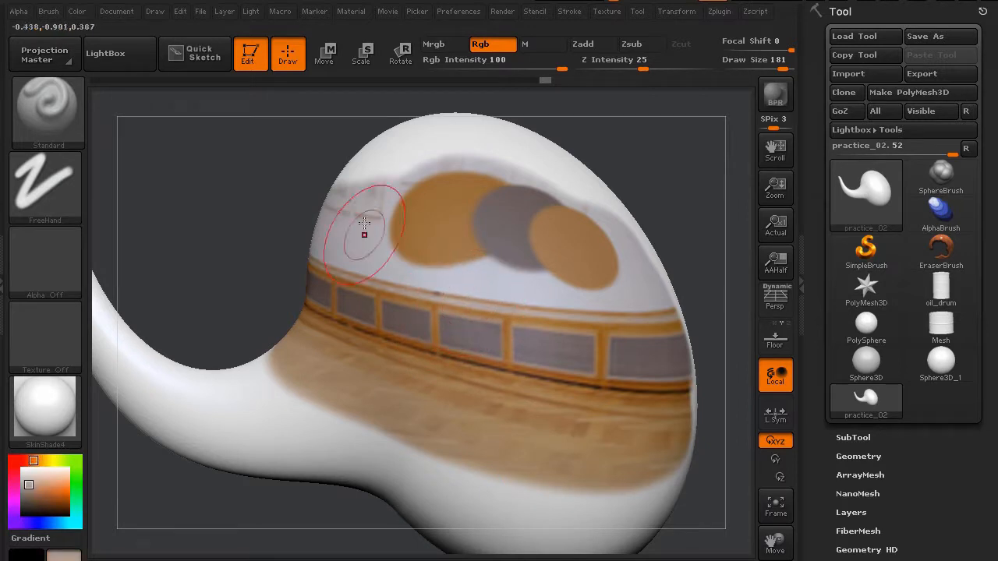
drag(389, 209, 402, 197)
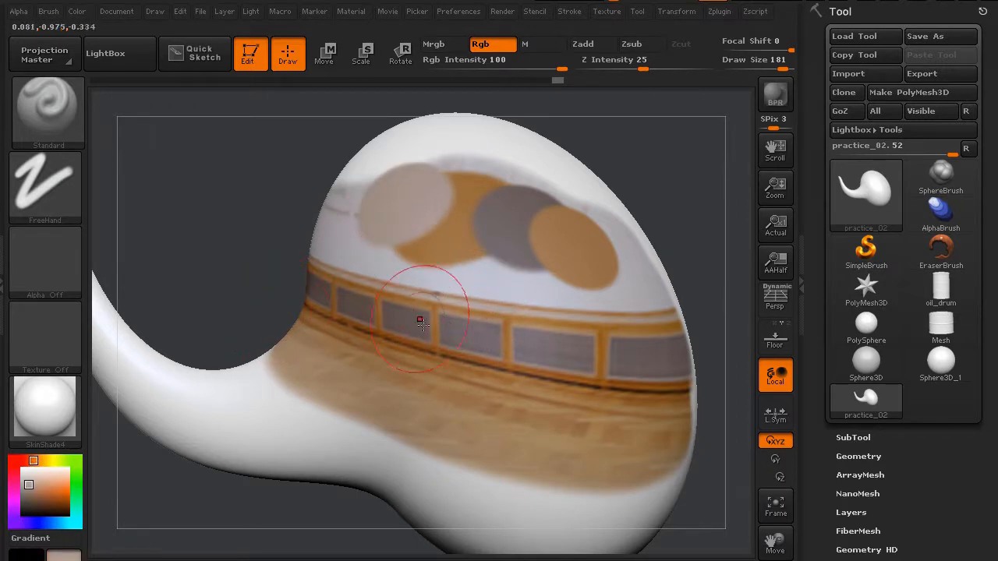
key(c)
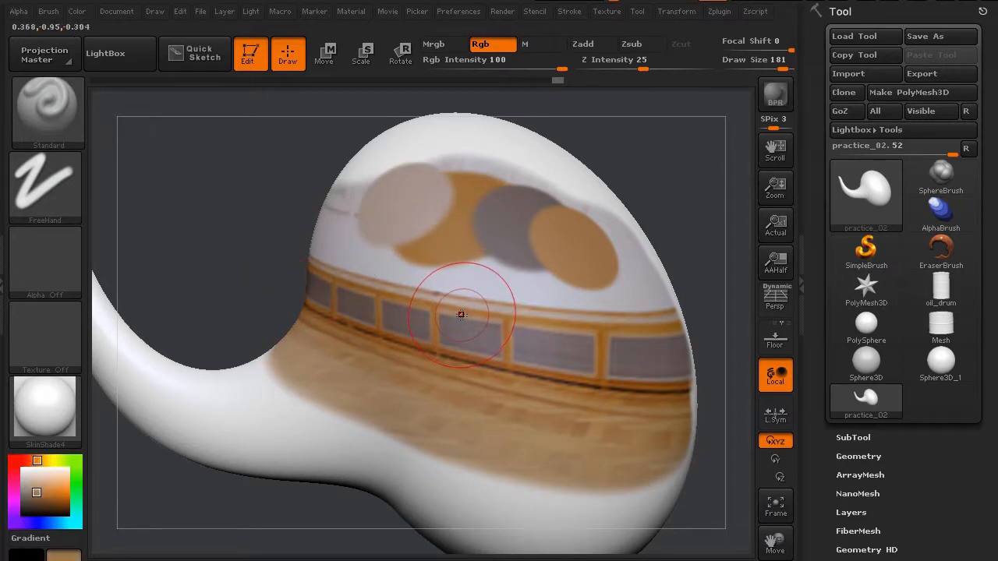
click(504, 193)
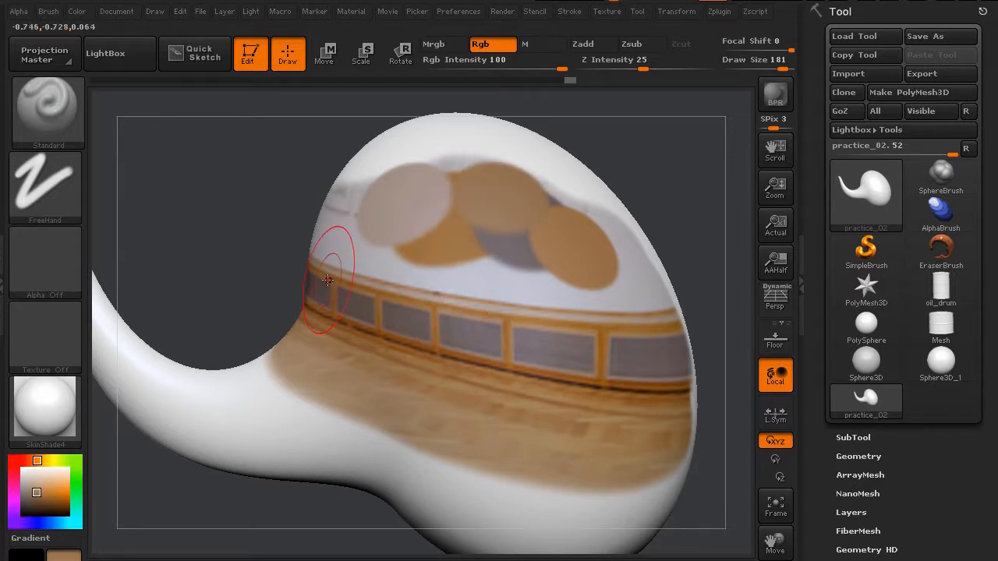
Set the Standard brush's stroke to Color Spray and swap the main and secondary colors
drag(214, 279, 283, 268)
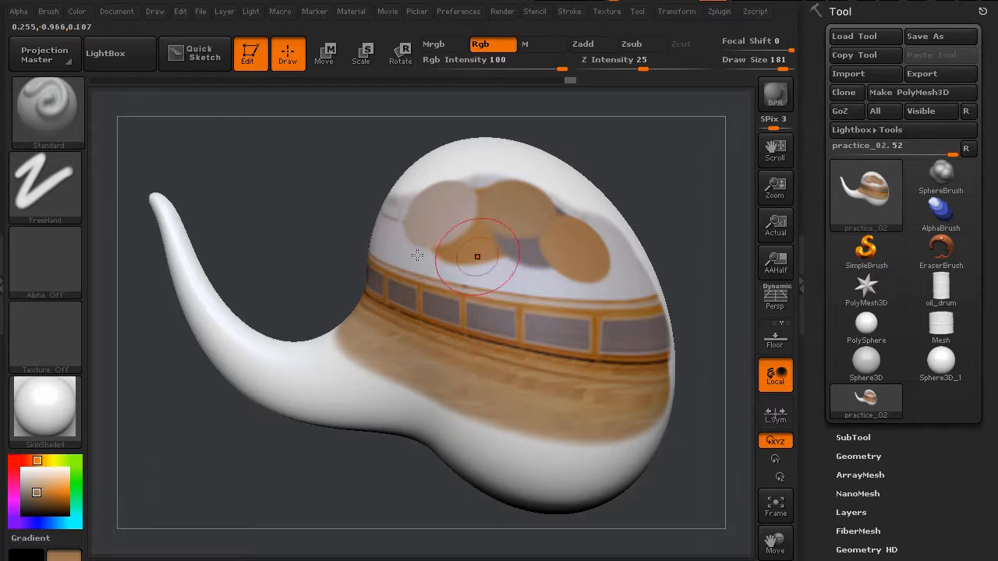
drag(320, 245, 268, 233)
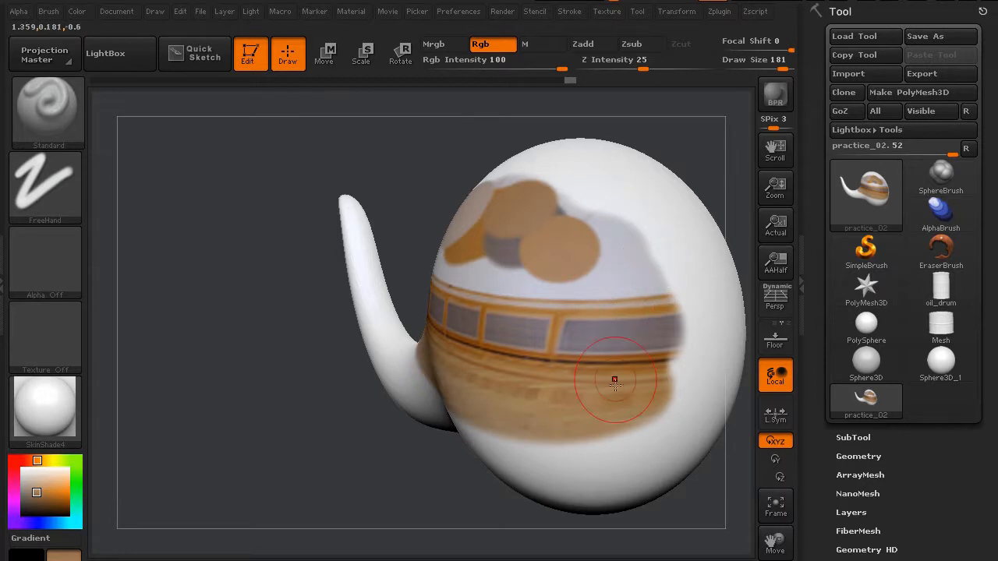
alt+drag(295, 411, 230, 423)
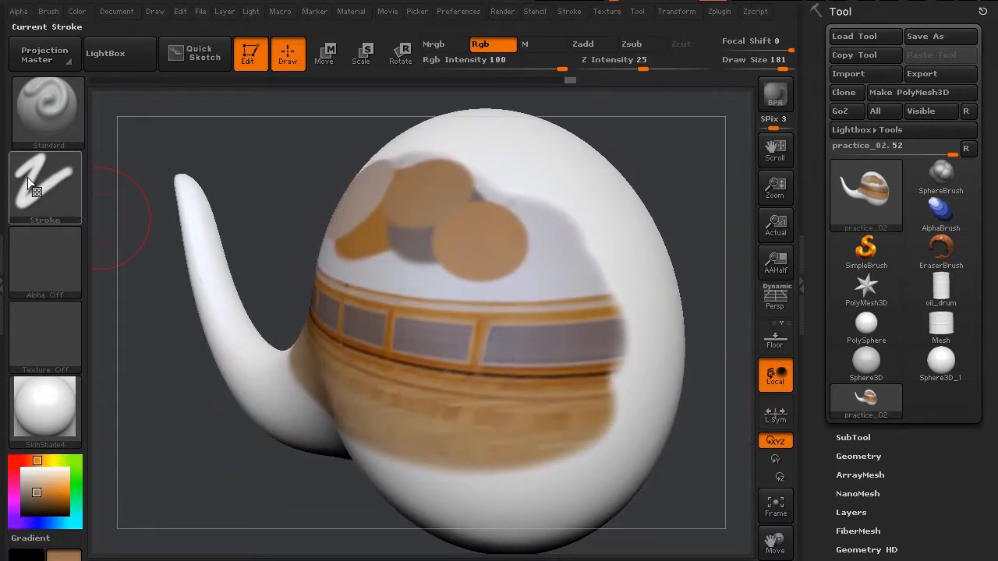
mouse_move(46, 181)
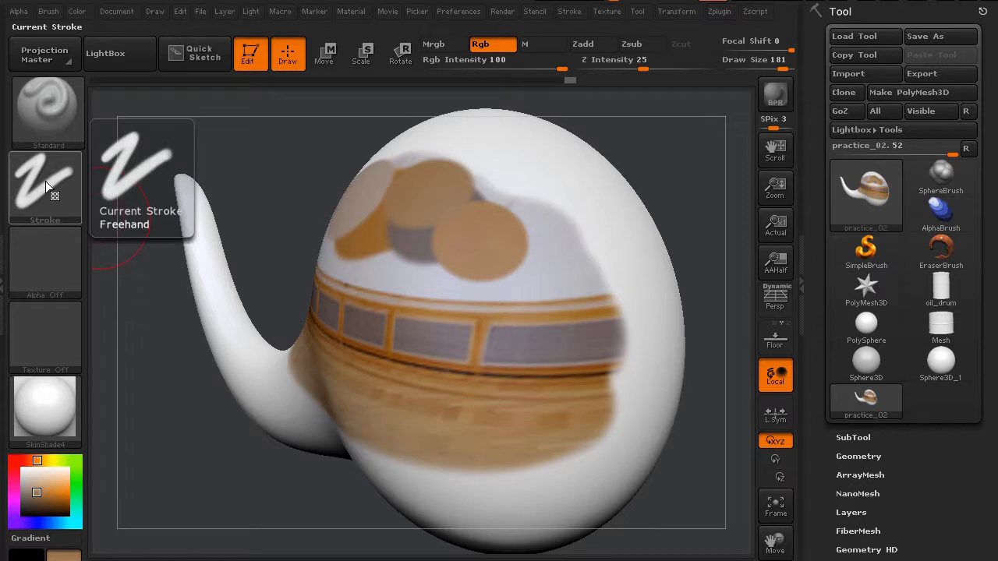
click(45, 181)
click(361, 196)
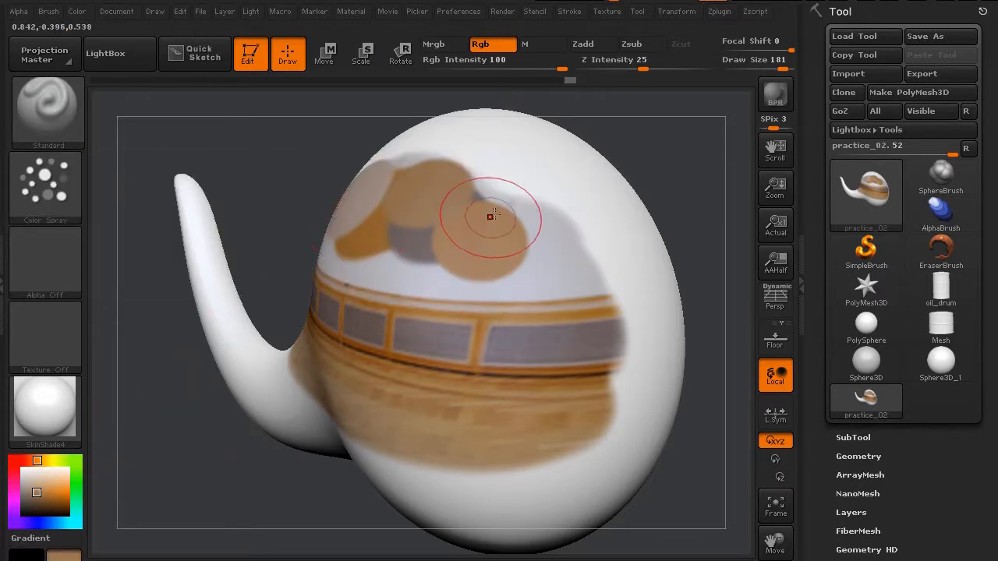
key(v)
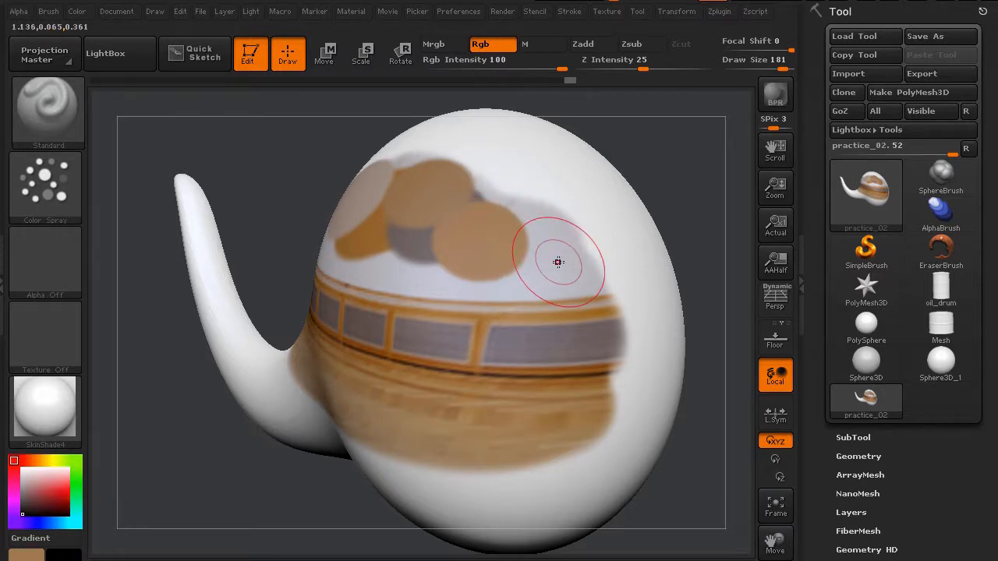
Sample the pale wall color, try a Color Spray stroke over the upper body, and undo that stroke
key(c)
mouse_move(557, 260)
mouse_down()
mouse_move(530, 208)
mouse_move(568, 221)
mouse_move(562, 211)
mouse_move(575, 200)
mouse_move(522, 187)
mouse_move(535, 178)
mouse_move(490, 187)
mouse_move(490, 205)
mouse_up()
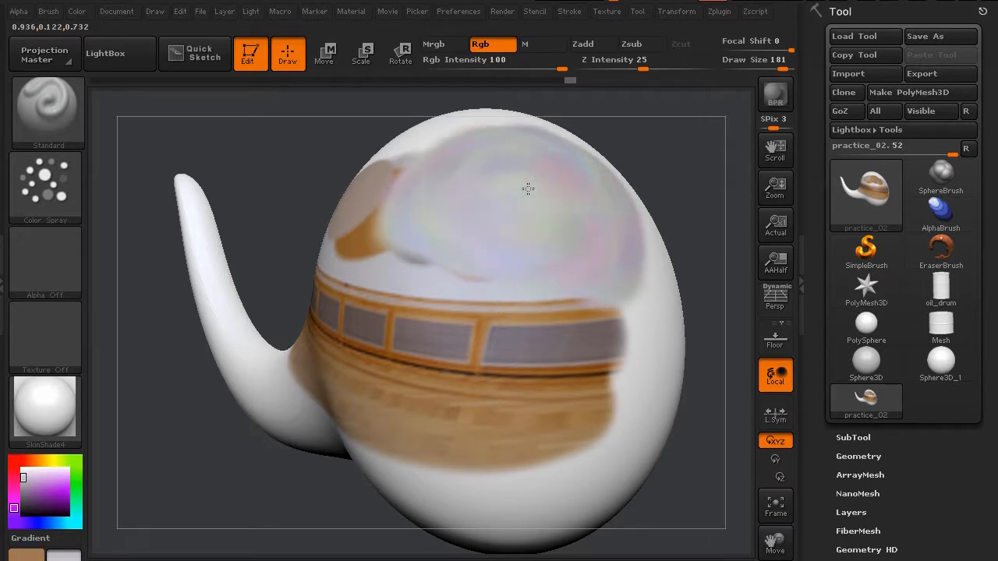
key(ctrl+z)
Switch the stroke to Spray and paint pale grey tones over the white area beside the tan dabs
click(74, 187)
click(439, 205)
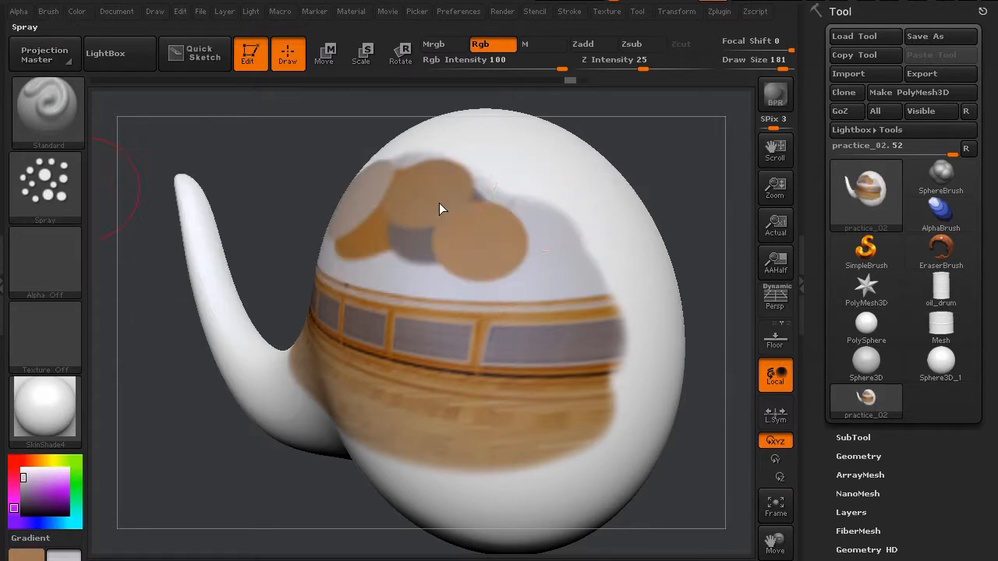
mouse_move(557, 205)
mouse_down()
mouse_move(590, 196)
mouse_move(546, 217)
mouse_up()
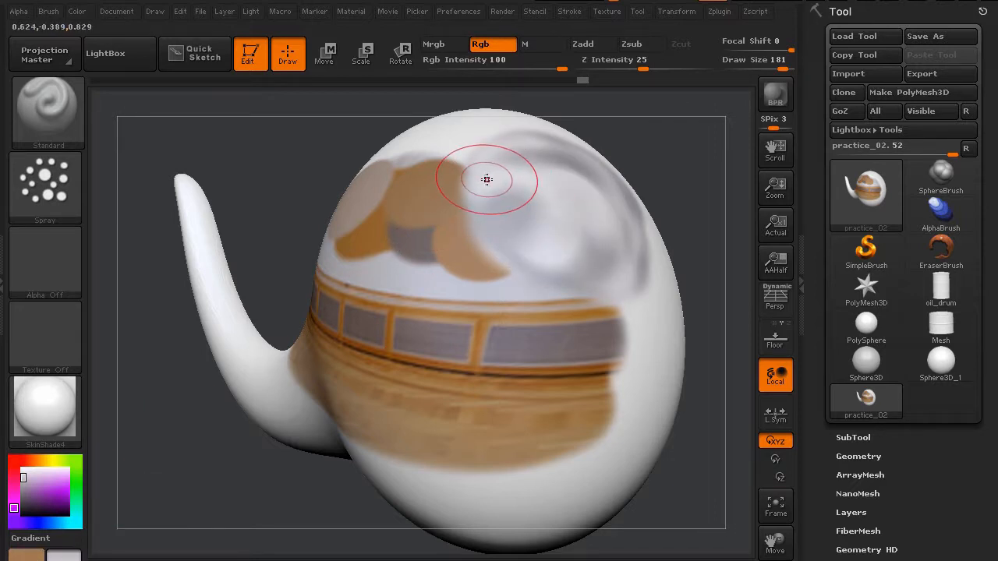
Swap the main and secondary colors and spray mottled brown across the model's upper body above the paneling
key(v)
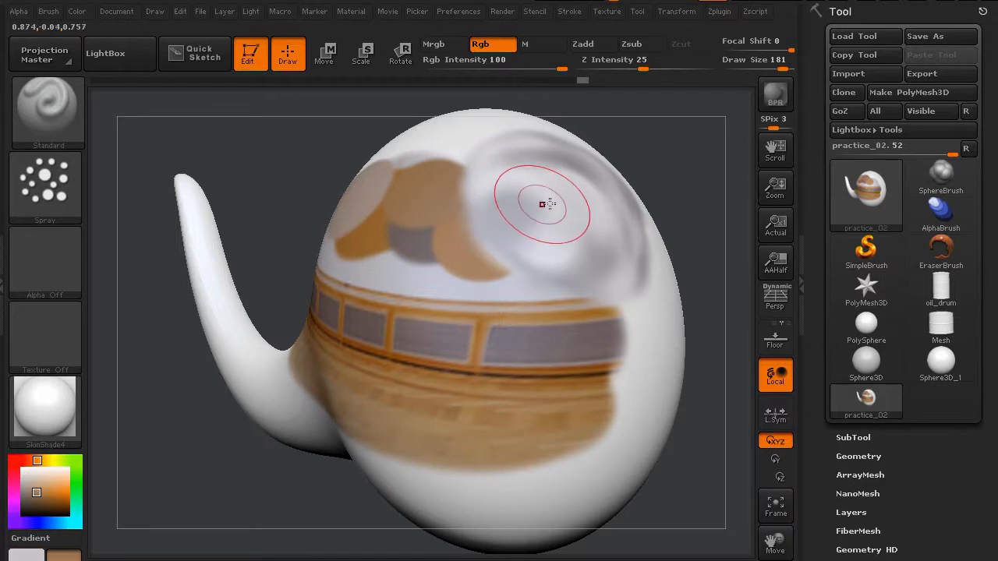
mouse_move(541, 203)
mouse_down()
mouse_move(552, 197)
mouse_move(506, 229)
mouse_move(438, 240)
mouse_move(505, 287)
mouse_up()
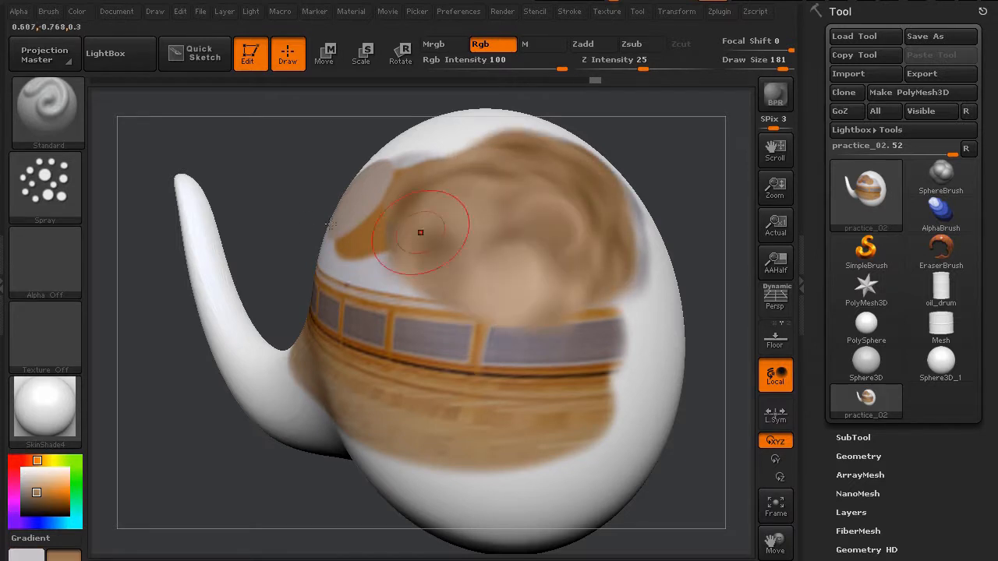
mouse_move(262, 206)
mouse_down()
mouse_move(279, 205)
mouse_move(286, 239)
mouse_up()
mouse_move(453, 218)
mouse_down()
mouse_move(535, 232)
mouse_move(575, 270)
mouse_move(631, 271)
mouse_move(647, 327)
mouse_move(541, 280)
mouse_up()
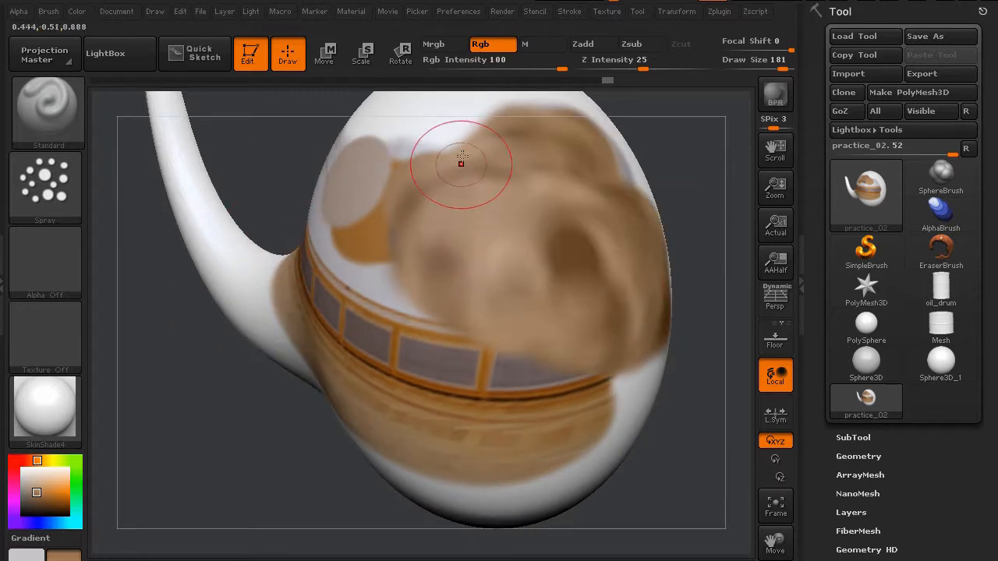
mouse_move(457, 163)
mouse_down()
mouse_move(422, 143)
mouse_move(409, 191)
mouse_move(383, 211)
mouse_up()
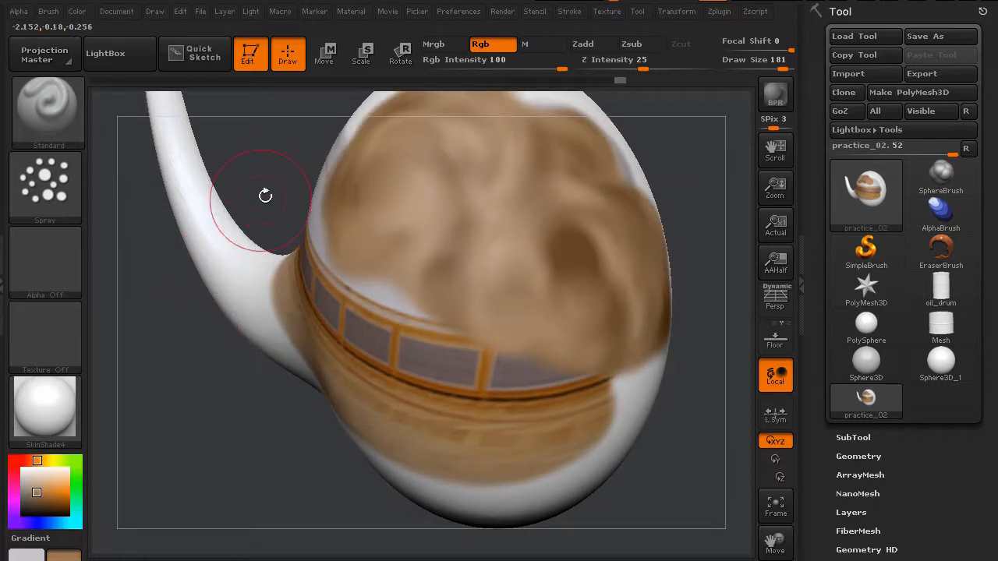
Set the stroke to DragDot and place a brown dot at the sprayed area's lower edge, undoing the extra one
mouse_move(265, 195)
mouse_down()
mouse_move(212, 158)
mouse_move(156, 168)
mouse_up()
click(44, 186)
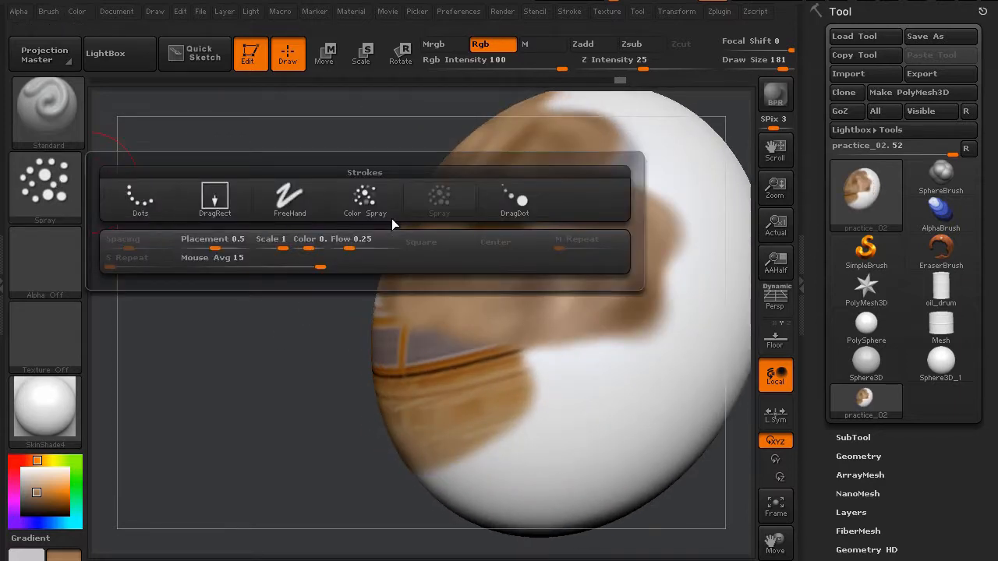
click(519, 202)
mouse_move(586, 401)
mouse_down()
mouse_move(640, 393)
mouse_move(713, 318)
mouse_move(617, 398)
mouse_move(593, 388)
mouse_move(621, 387)
mouse_move(613, 402)
mouse_move(695, 367)
mouse_move(704, 216)
mouse_move(673, 161)
mouse_move(673, 287)
mouse_move(547, 395)
mouse_move(468, 374)
mouse_move(468, 436)
mouse_move(561, 421)
mouse_move(604, 381)
mouse_move(636, 335)
mouse_move(597, 254)
mouse_move(651, 300)
mouse_move(663, 335)
mouse_up()
drag(630, 369, 589, 379)
key(ctrl+z)
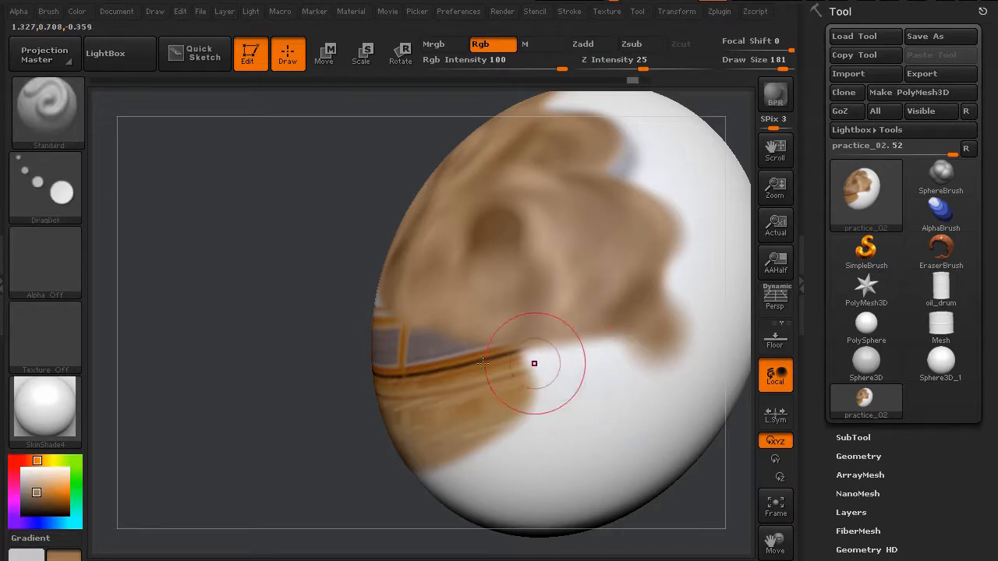
Set the brush stroke to DragRect and its alpha to Alpha 14
click(51, 195)
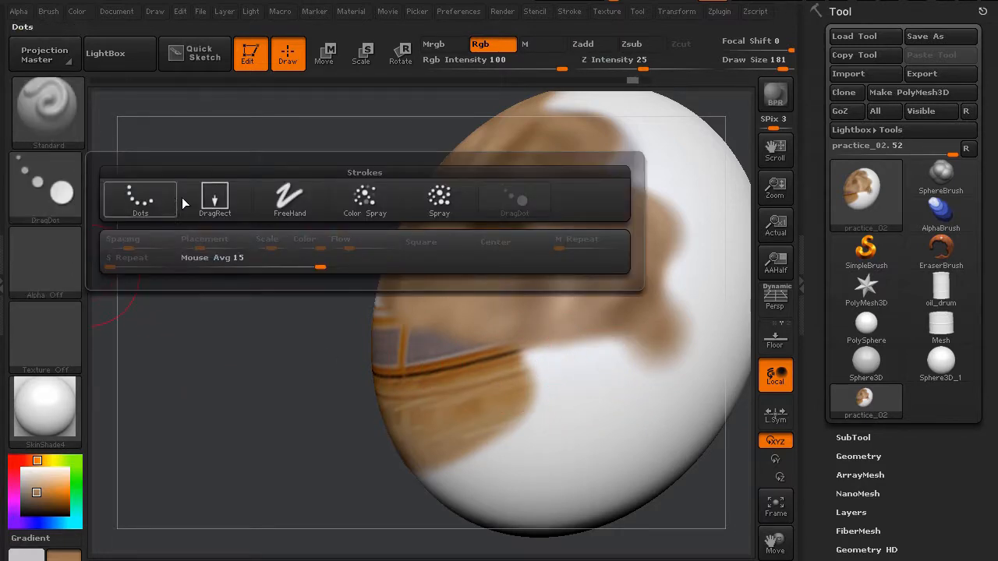
click(222, 197)
click(46, 264)
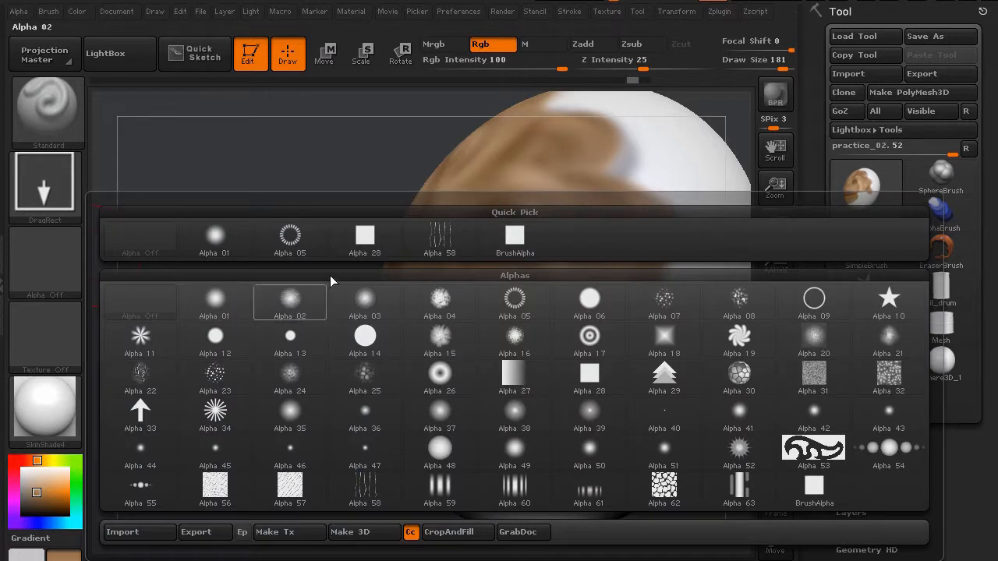
click(367, 338)
Stamp overlapping brown circles on the white area beside the end of the paneling and floor band
mouse_move(301, 330)
mouse_down()
mouse_move(216, 252)
mouse_move(492, 340)
mouse_move(424, 412)
mouse_move(464, 387)
mouse_move(443, 408)
mouse_move(420, 414)
mouse_move(468, 379)
mouse_up()
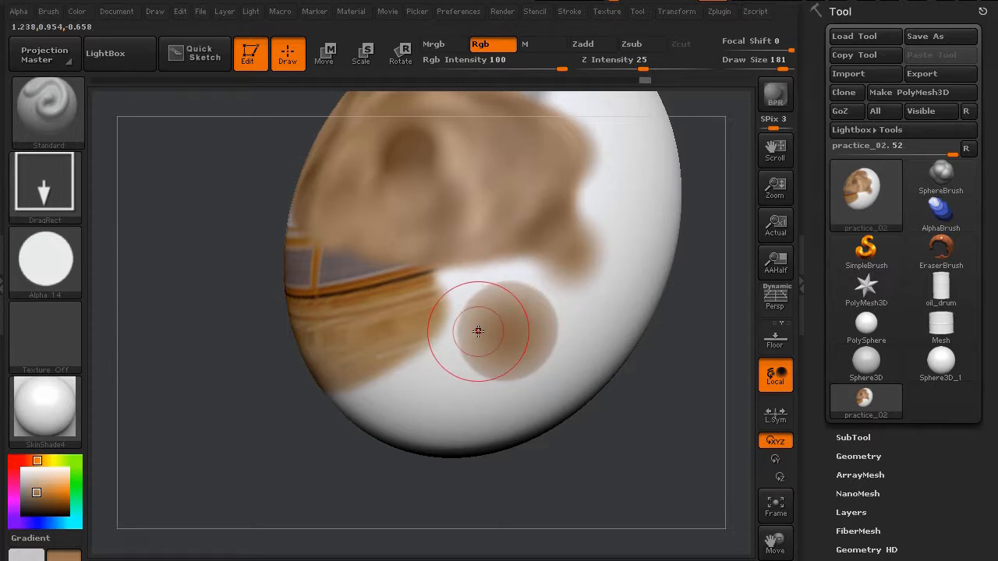
drag(504, 349, 485, 375)
drag(508, 332, 449, 418)
drag(585, 252, 527, 349)
drag(583, 291, 542, 327)
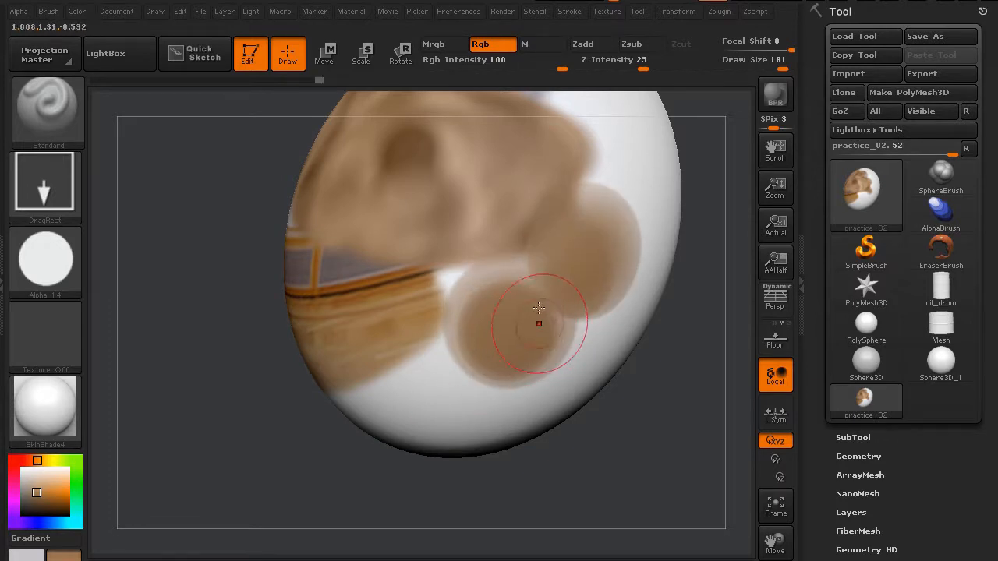
Blend the painted colors along the paneling band and its neighboring brown areas with the Smooth brush
key(shift)
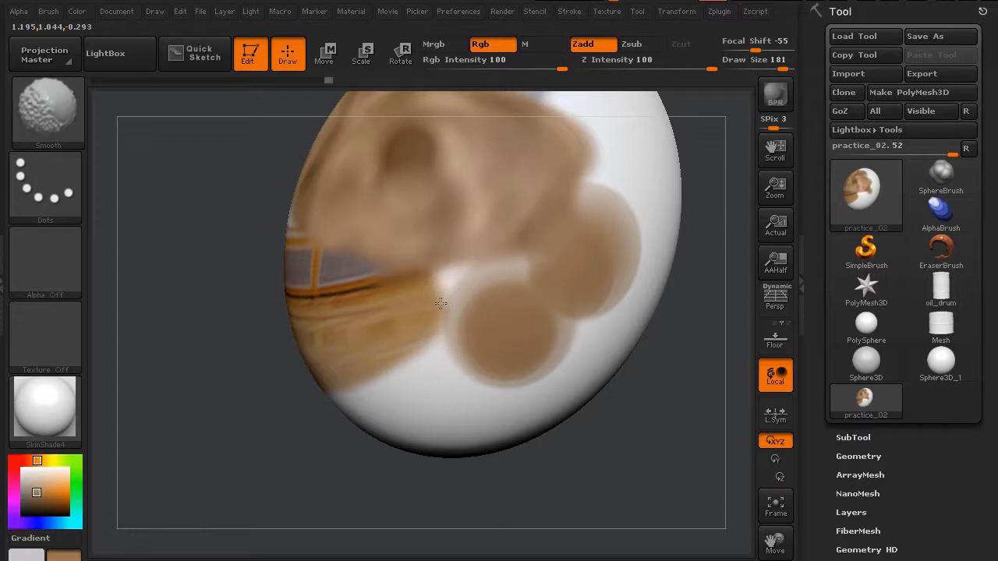
drag(223, 345, 332, 257)
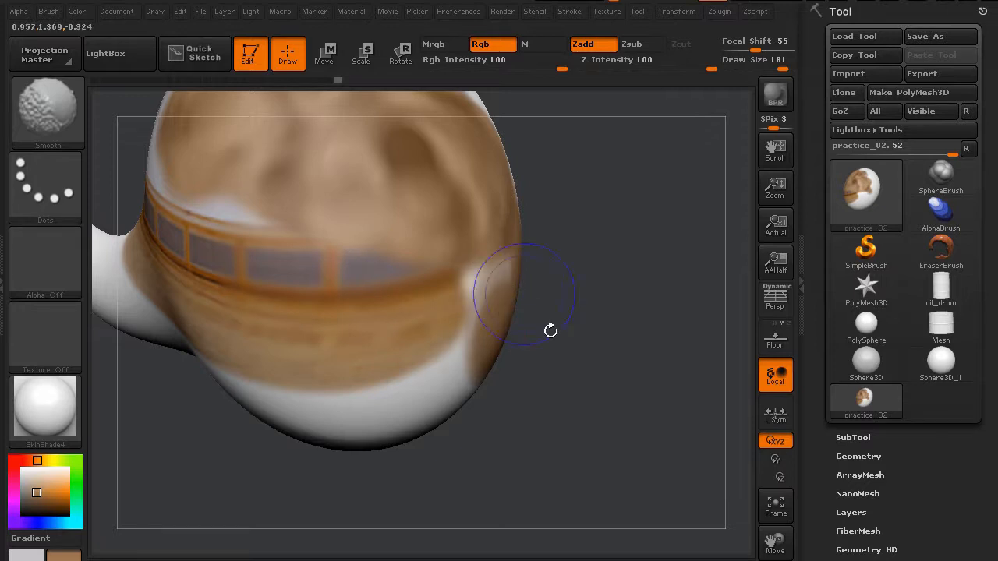
mouse_move(551, 330)
mouse_down()
mouse_move(520, 292)
mouse_move(613, 332)
mouse_move(627, 357)
mouse_move(655, 339)
mouse_move(660, 370)
mouse_up()
mouse_move(352, 223)
mouse_down()
mouse_move(284, 163)
mouse_move(260, 178)
mouse_move(245, 174)
mouse_move(266, 176)
mouse_up()
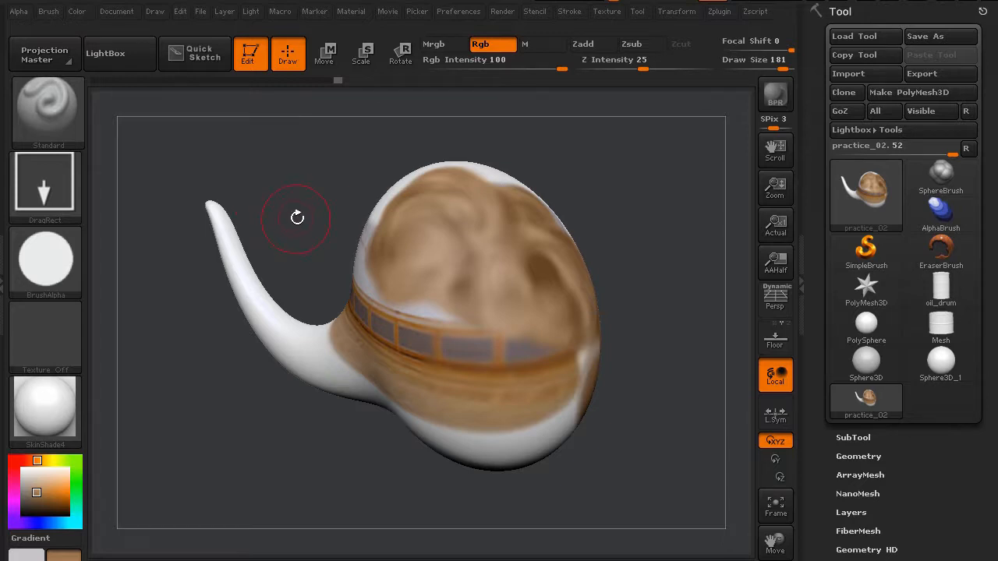
drag(297, 217, 300, 213)
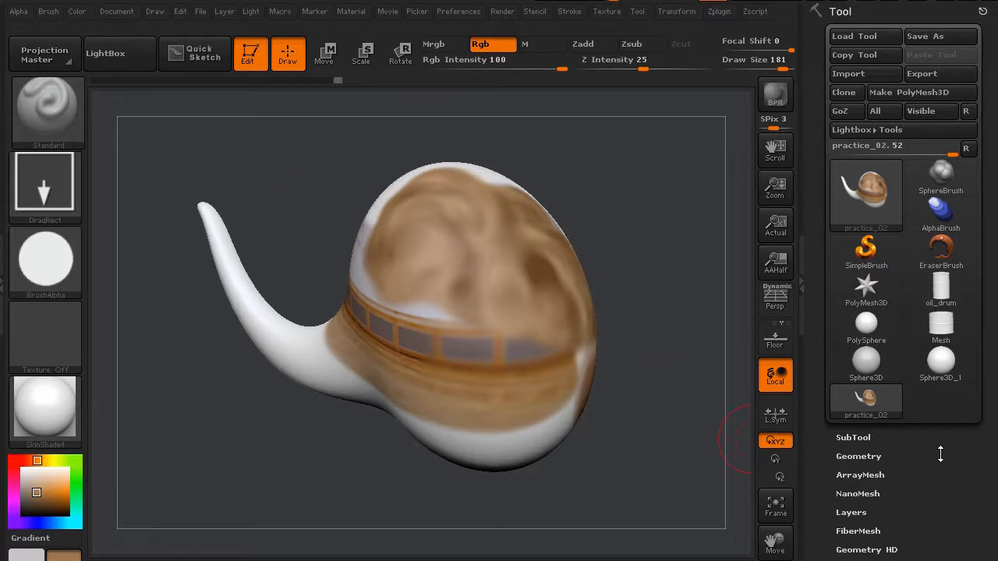
drag(941, 455, 943, 388)
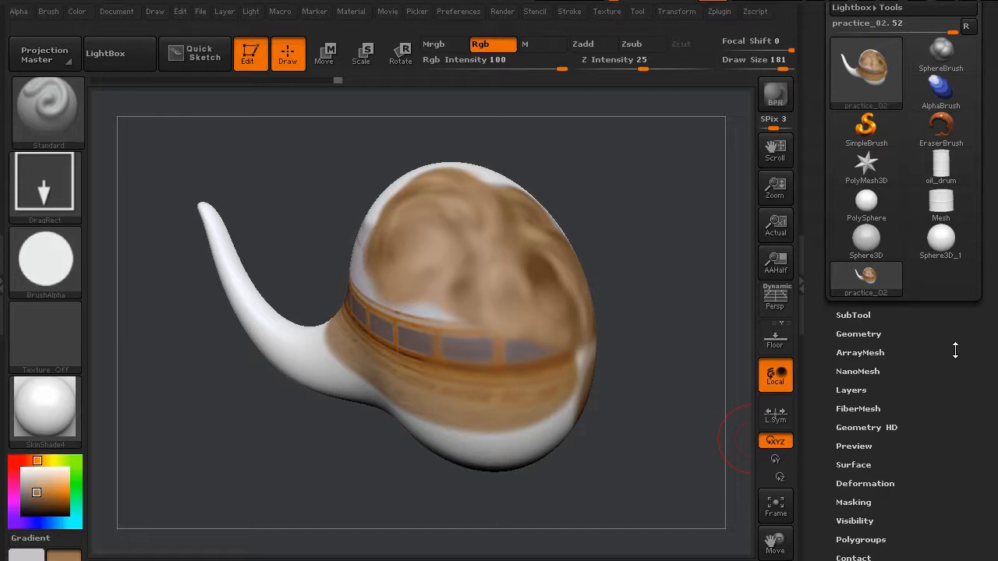
drag(955, 353, 956, 443)
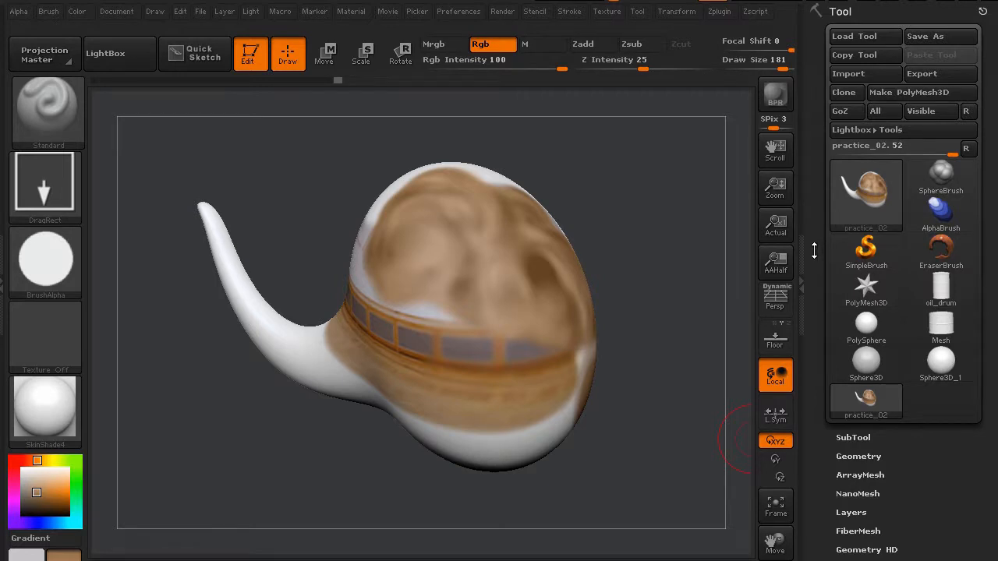
mouse_move(817, 275)
mouse_down()
mouse_move(822, 209)
mouse_move(824, 290)
mouse_up()
Examine the available Zplugin tools, including the 3D Print Exporter and Decimation Master options
click(719, 12)
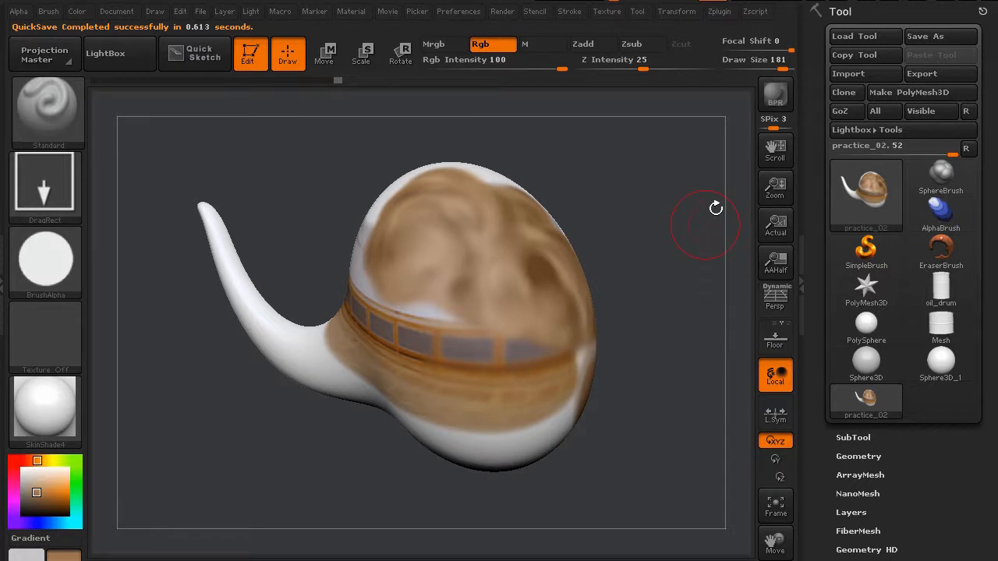
click(755, 12)
click(719, 12)
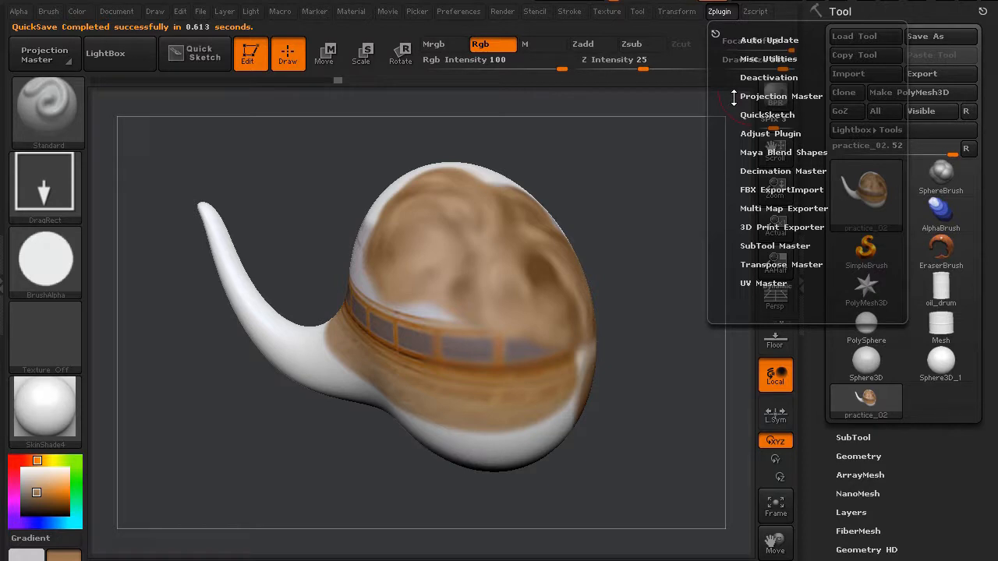
click(747, 227)
drag(724, 156, 726, 210)
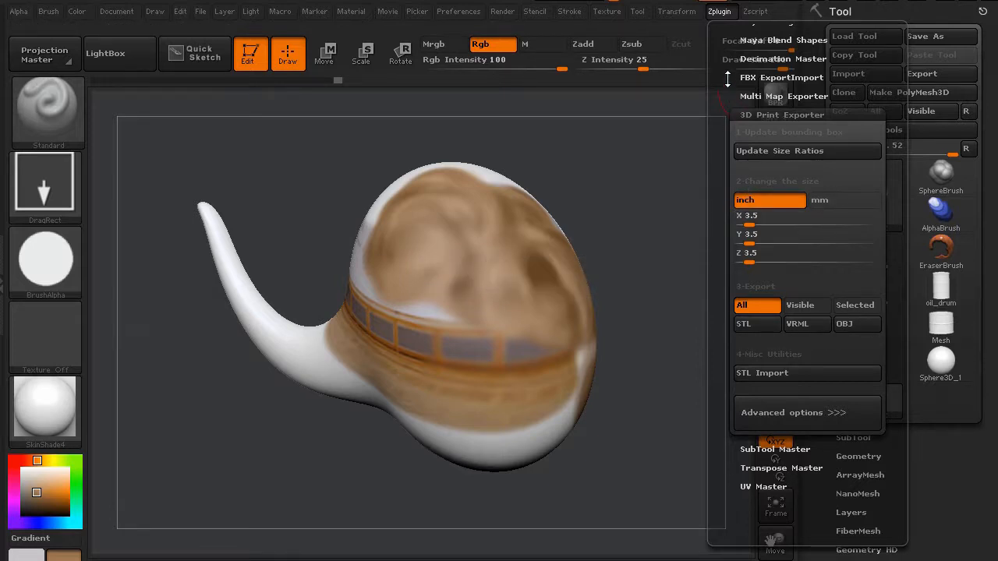
drag(726, 100, 749, 169)
scroll(749, 169, down, 2)
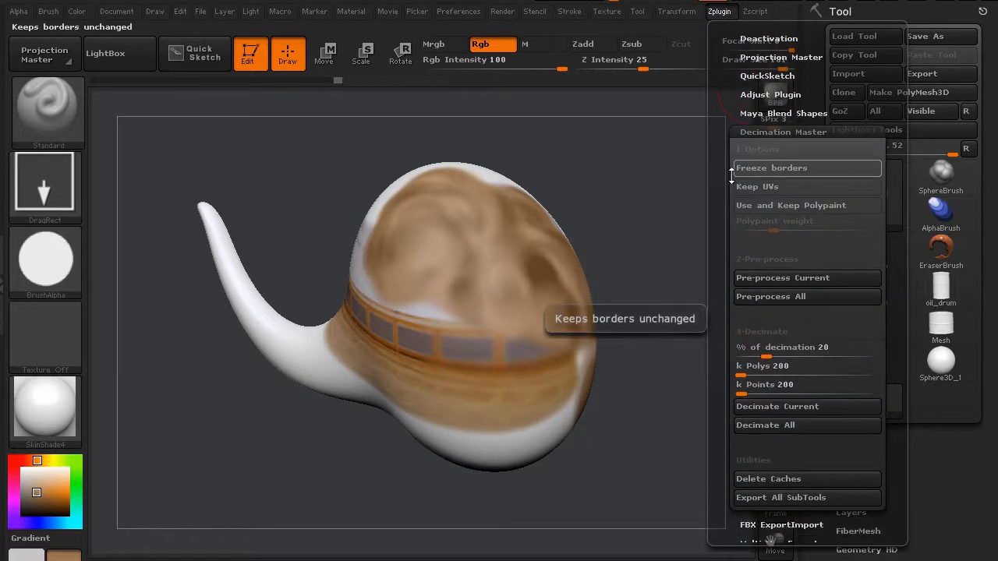
scroll(725, 177, down, 2)
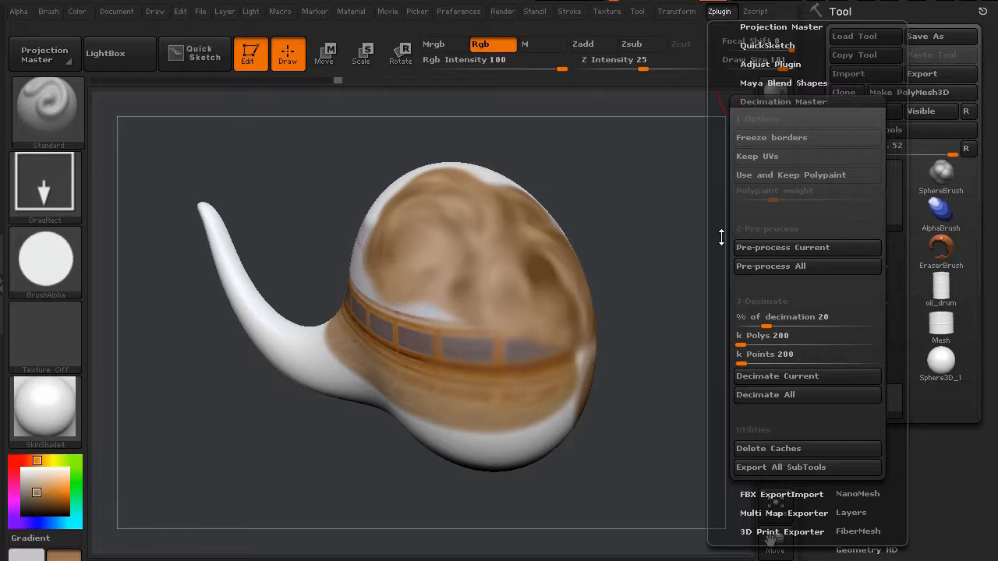
drag(721, 238, 716, 184)
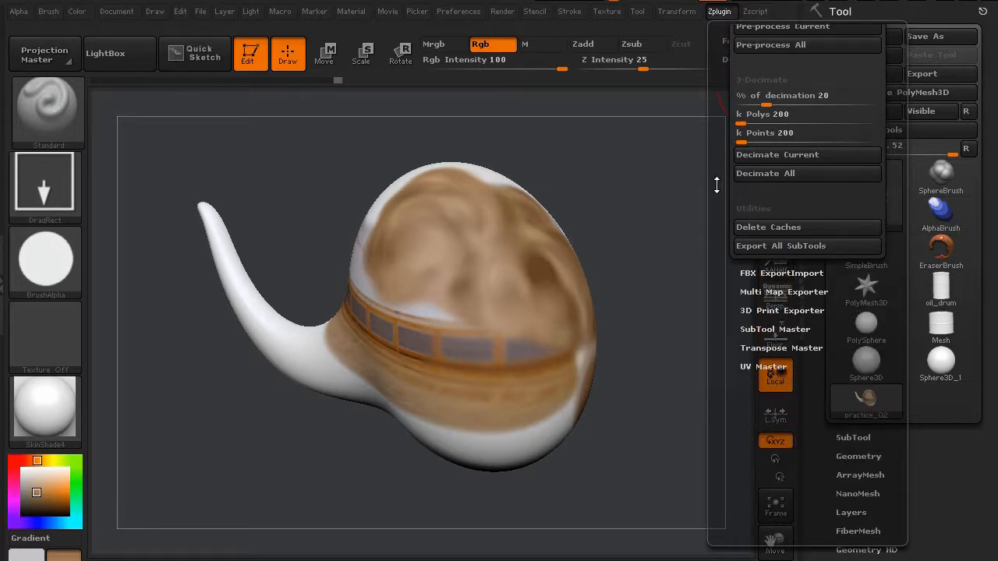
drag(747, 315, 742, 296)
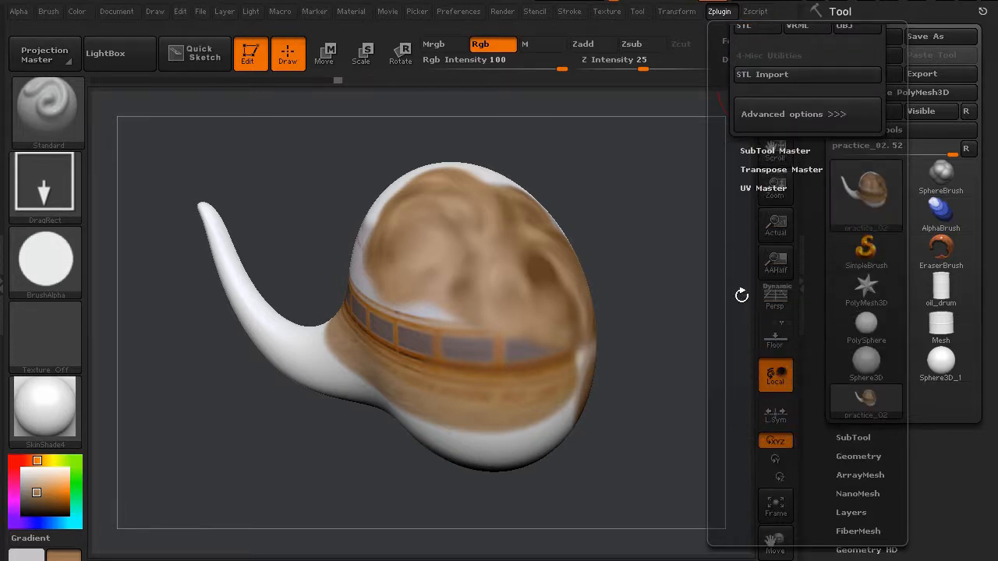
click(719, 12)
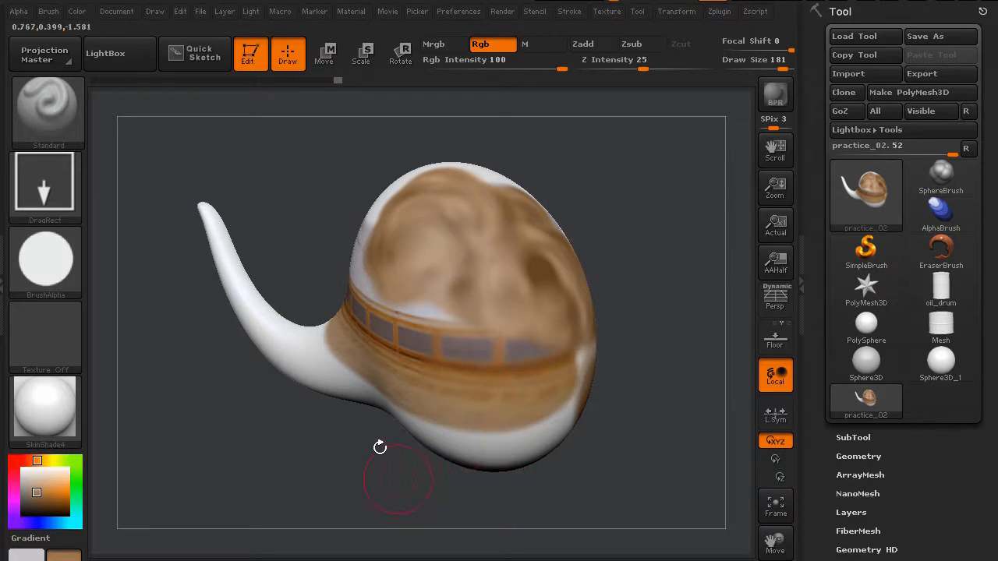
drag(355, 456, 403, 401)
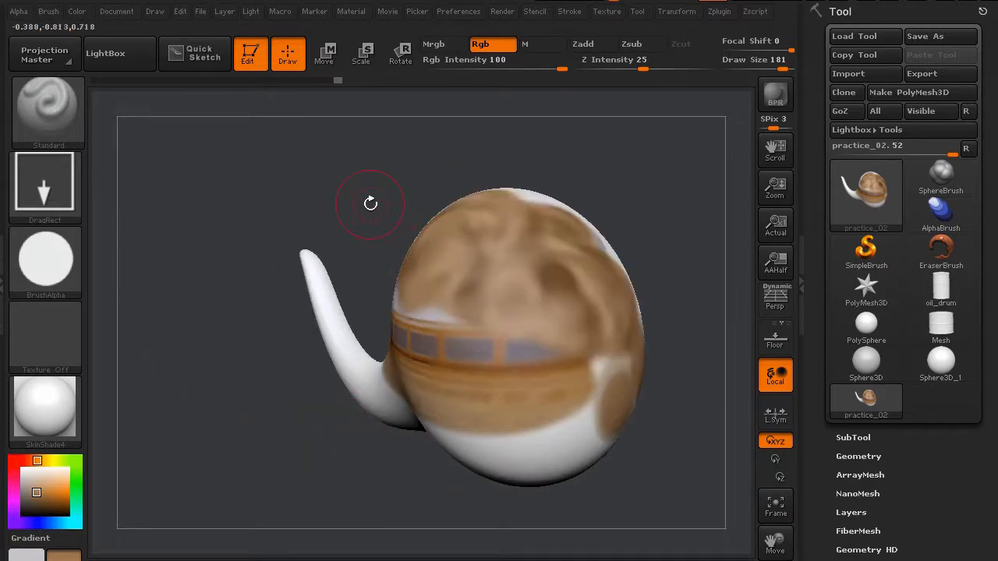
drag(369, 205, 379, 207)
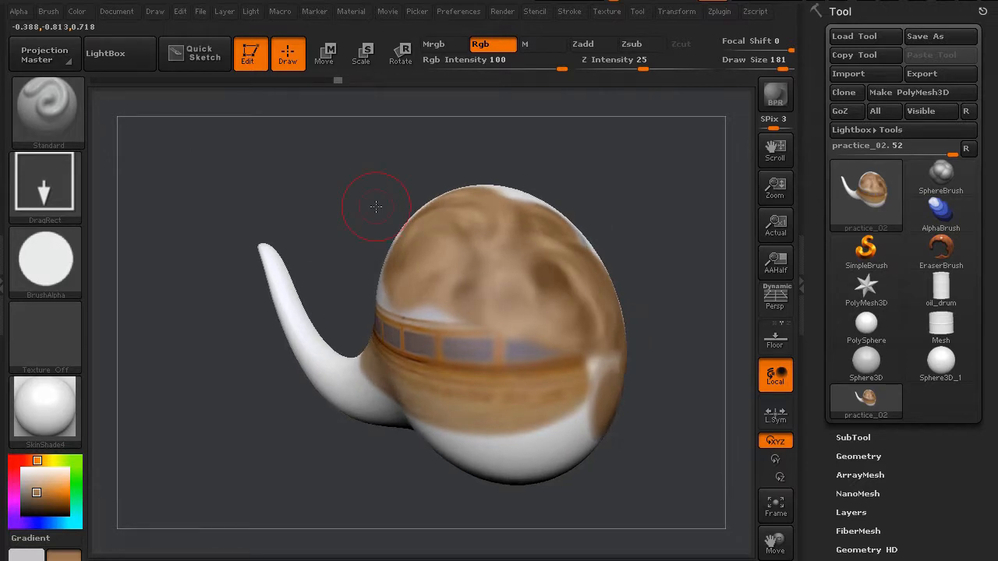